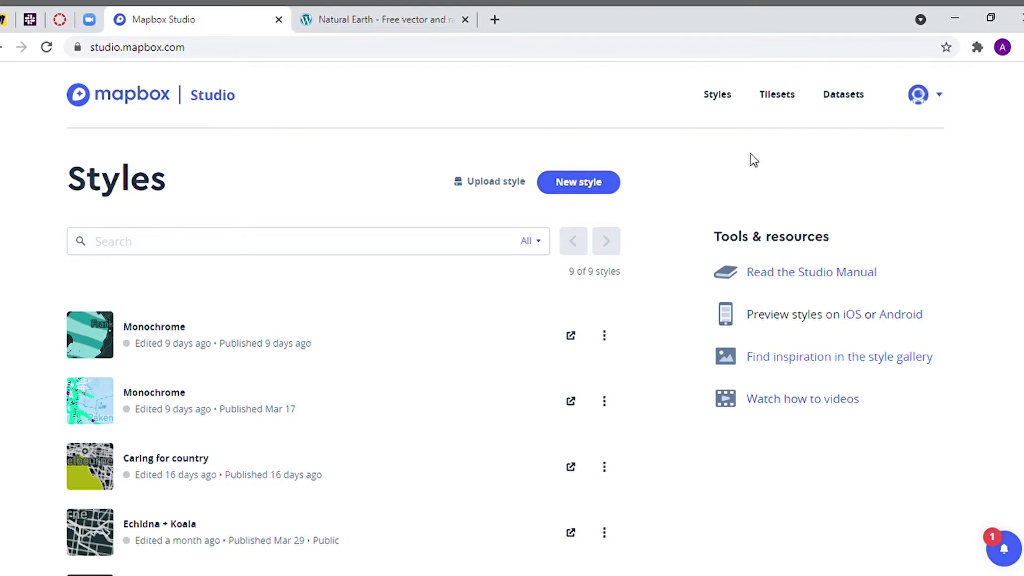
# Step: Download the Natural Earth 1:10m Admin 0 Countries zip, then return to Mapbox Studio
pyautogui.click(373, 6)
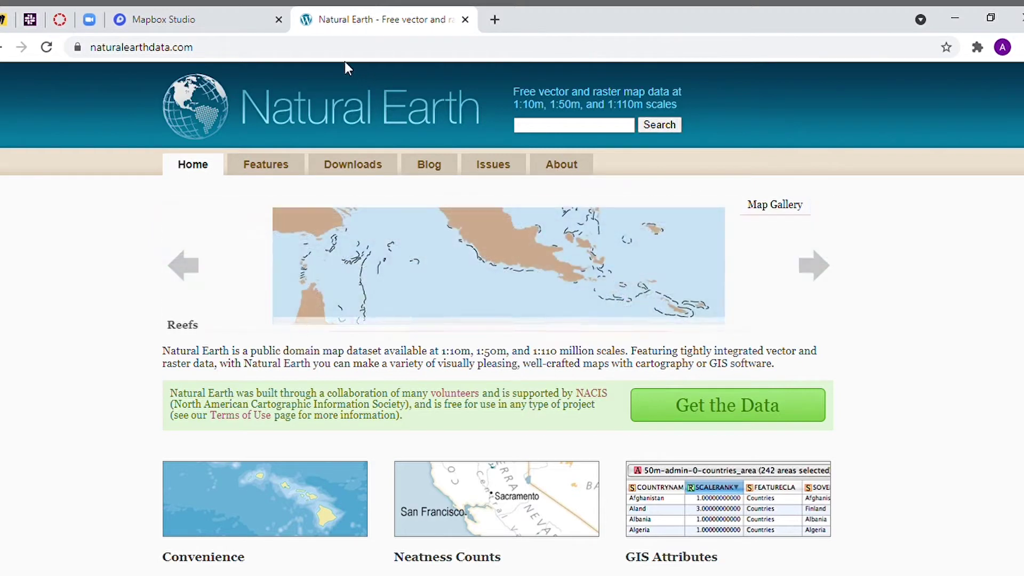
pyautogui.click(613, 126)
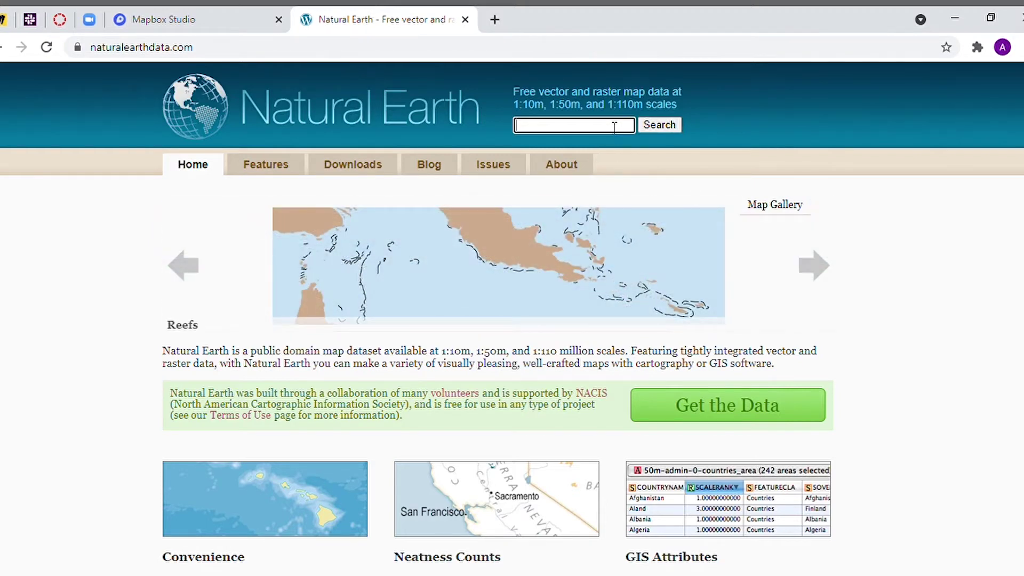
pyautogui.write('Countries')
pyautogui.click(669, 128)
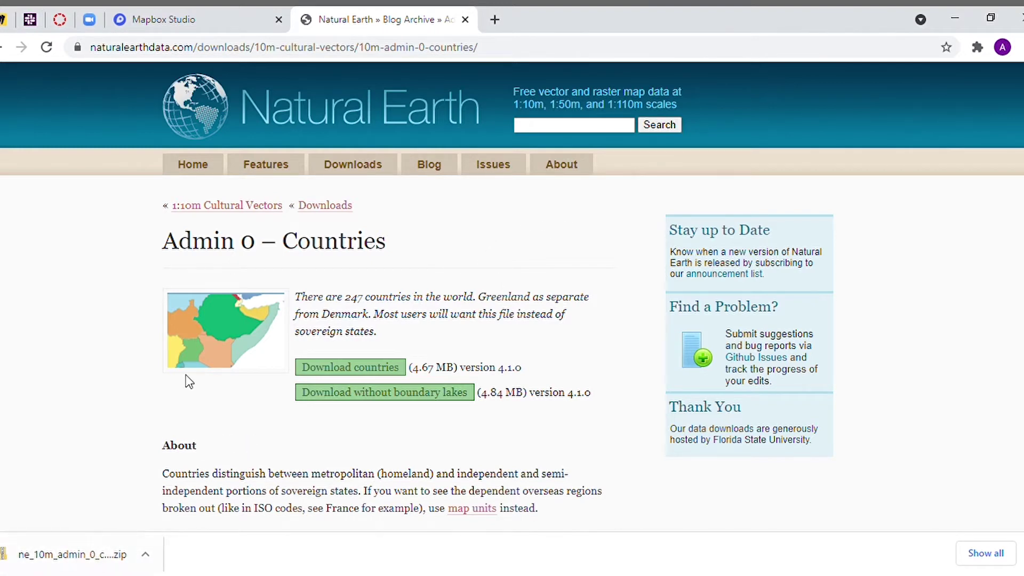
pyautogui.click(191, 17)
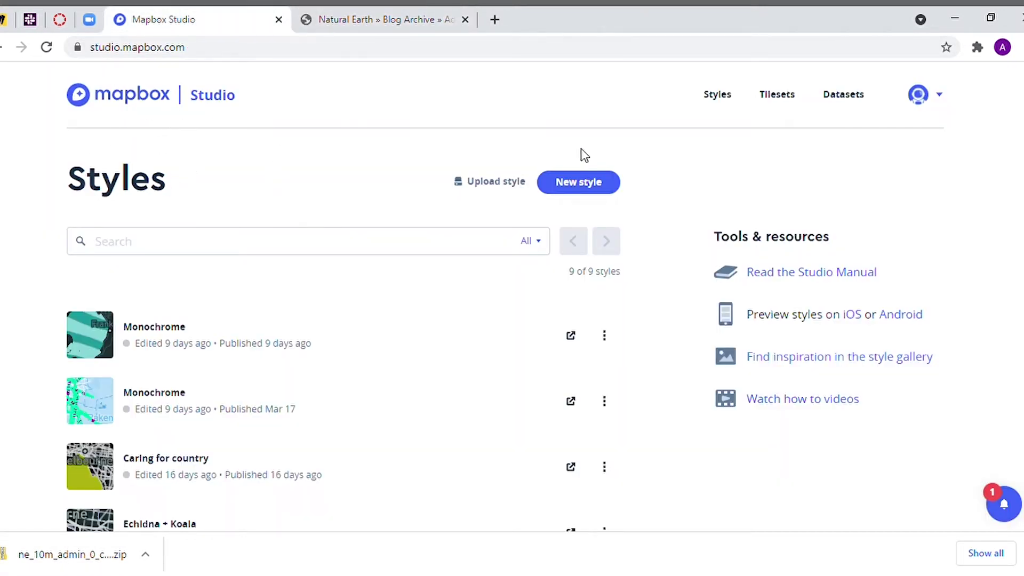
# Step: Create a new style from the Monochrome template's Dark variation
pyautogui.click(577, 186)
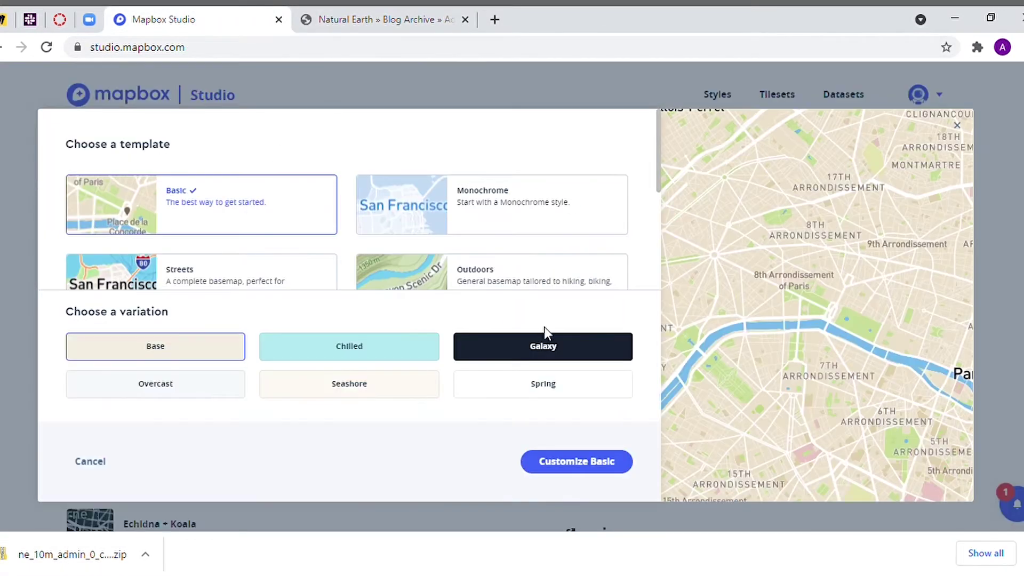
pyautogui.click(524, 204)
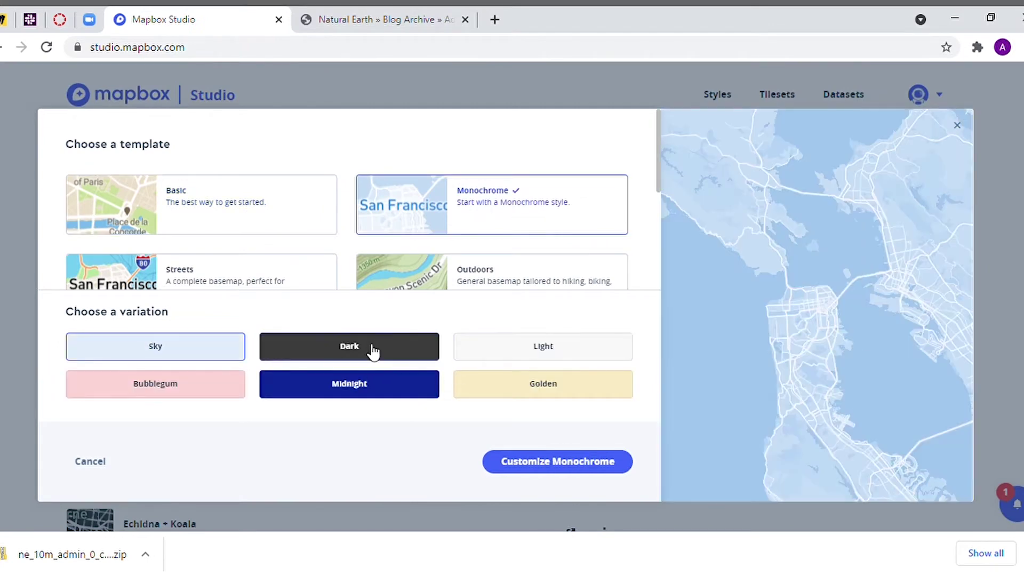
pyautogui.click(372, 350)
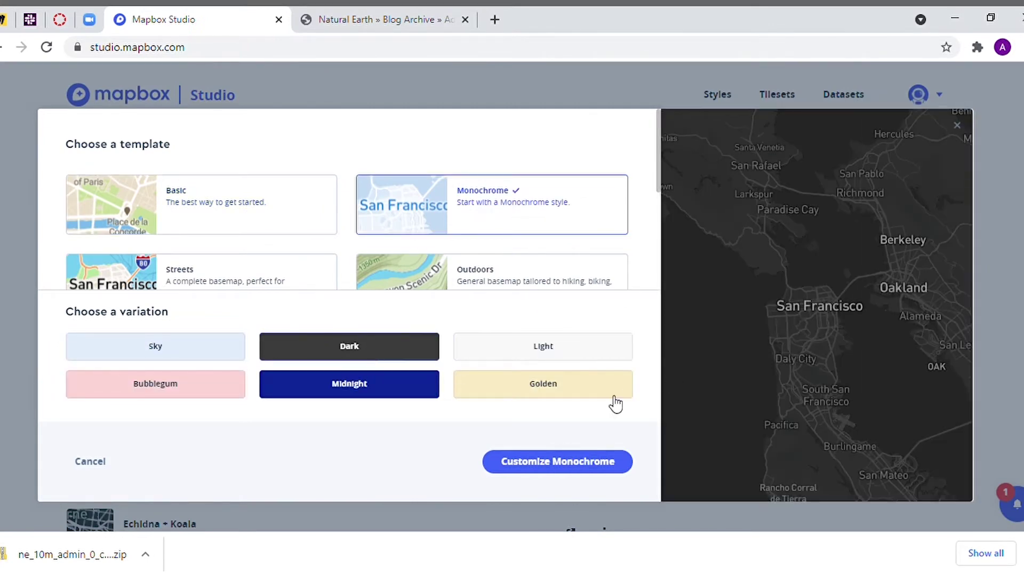
pyautogui.click(556, 463)
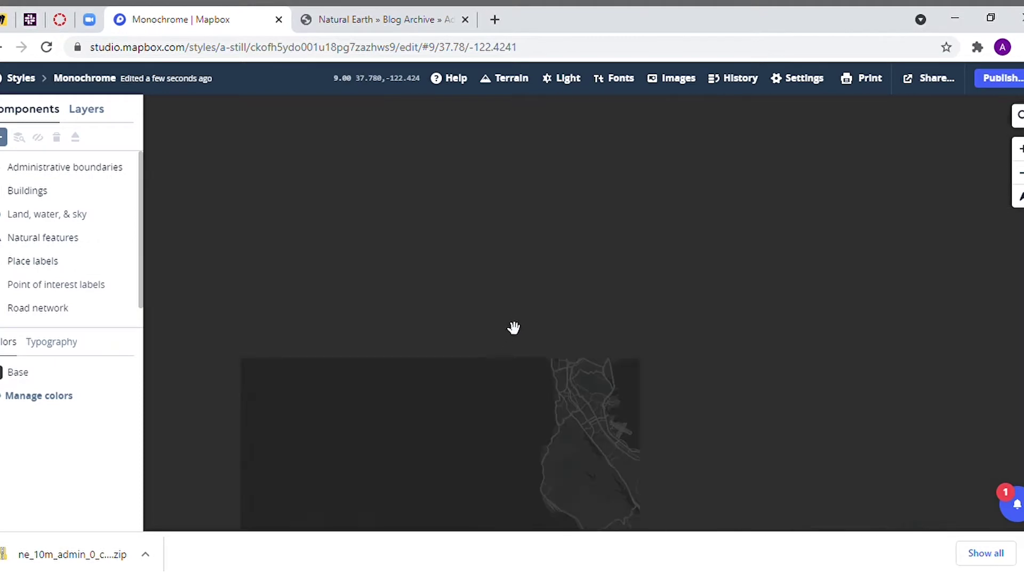
pyautogui.scroll(-3, 494, 336)
pyautogui.scroll(-2, 493, 336)
pyautogui.scroll(-3, 497, 337)
pyautogui.scroll(-3, 507, 336)
pyautogui.scroll(-2, 589, 331)
# Step: Pan the map across to Europe and centre it on Austria and its neighbours
pyautogui.moveTo(589, 332); pyautogui.dragTo(779, 291)
pyautogui.scroll(-2, 558, 304)
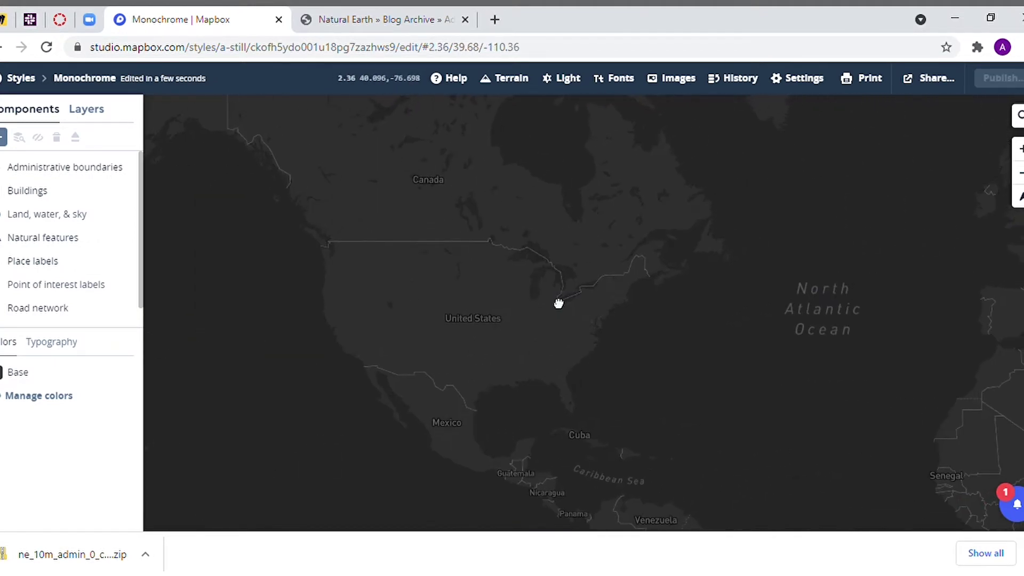
pyautogui.moveTo(674, 294)
pyautogui.mouseDown()
pyautogui.moveTo(583, 275)
pyautogui.moveTo(418, 297)
pyautogui.mouseUp()
pyautogui.moveTo(761, 281)
pyautogui.mouseDown()
pyautogui.moveTo(656, 282)
pyautogui.moveTo(555, 251)
pyautogui.mouseUp()
pyautogui.scroll(1, 553, 252)
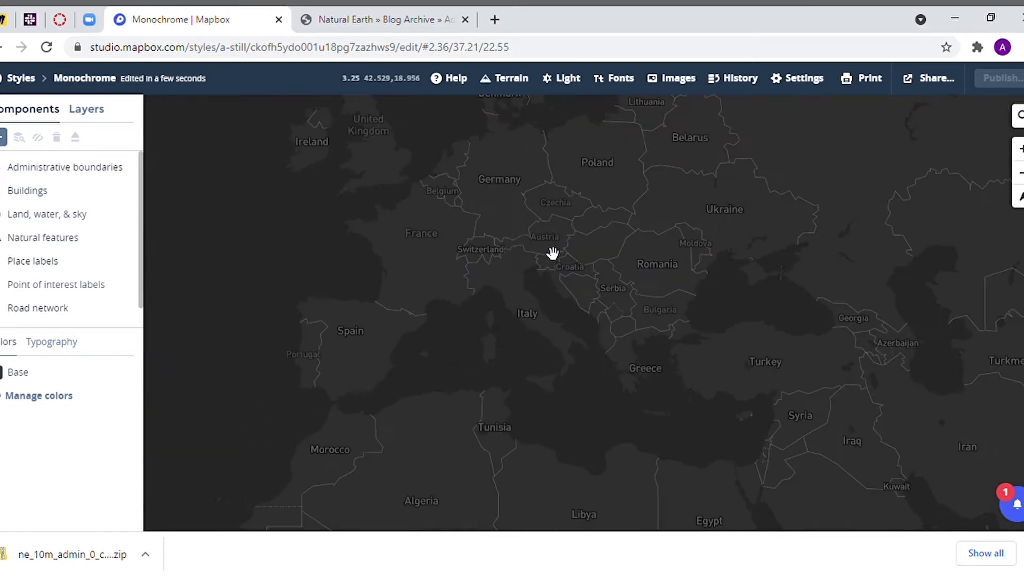
pyautogui.scroll(2, 631, 397)
pyautogui.scroll(1, 651, 346)
pyautogui.scroll(1, 651, 345)
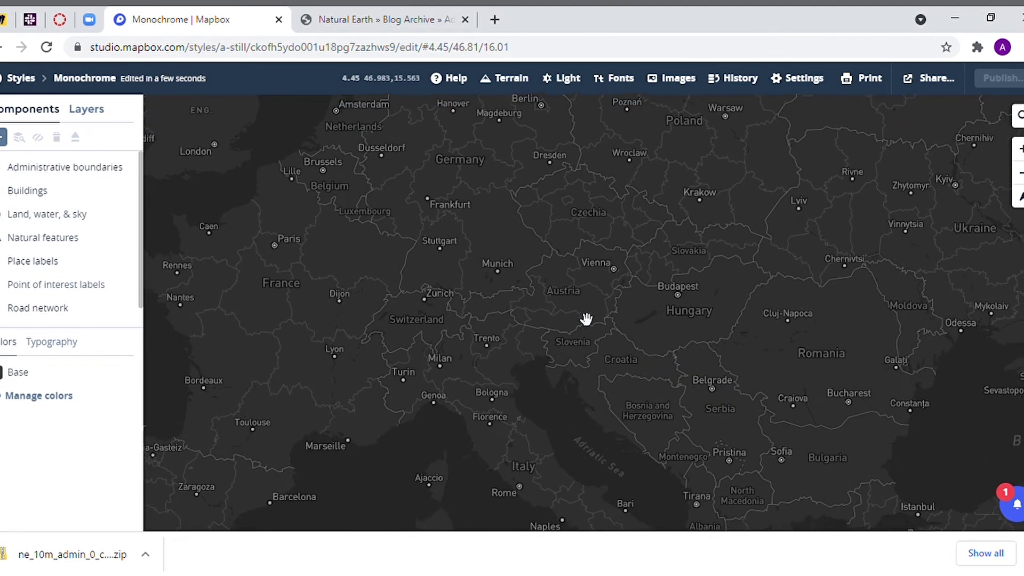
pyautogui.scroll(2, 594, 325)
pyautogui.moveTo(604, 284); pyautogui.dragTo(562, 318)
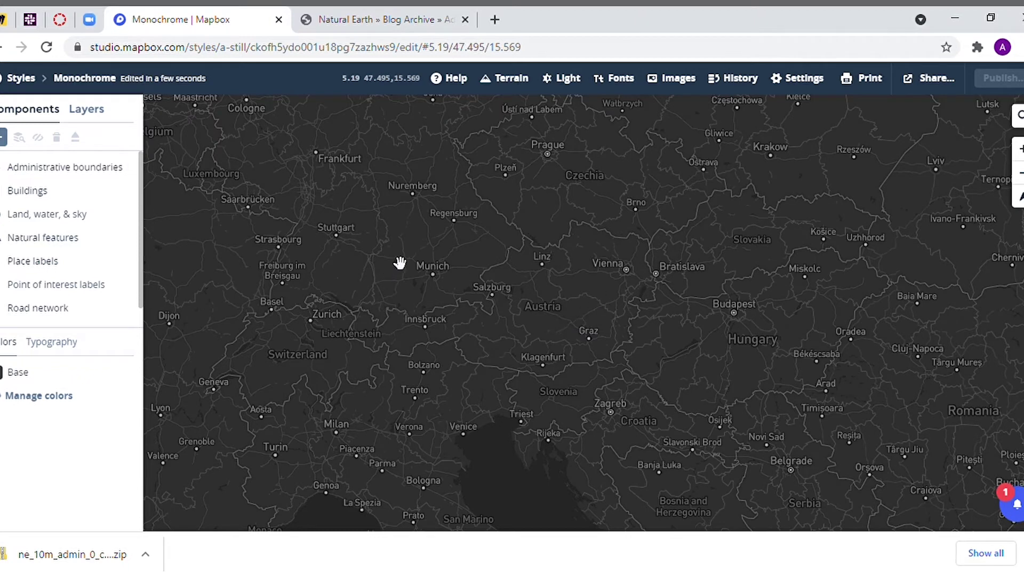
pyautogui.click(11, 137)
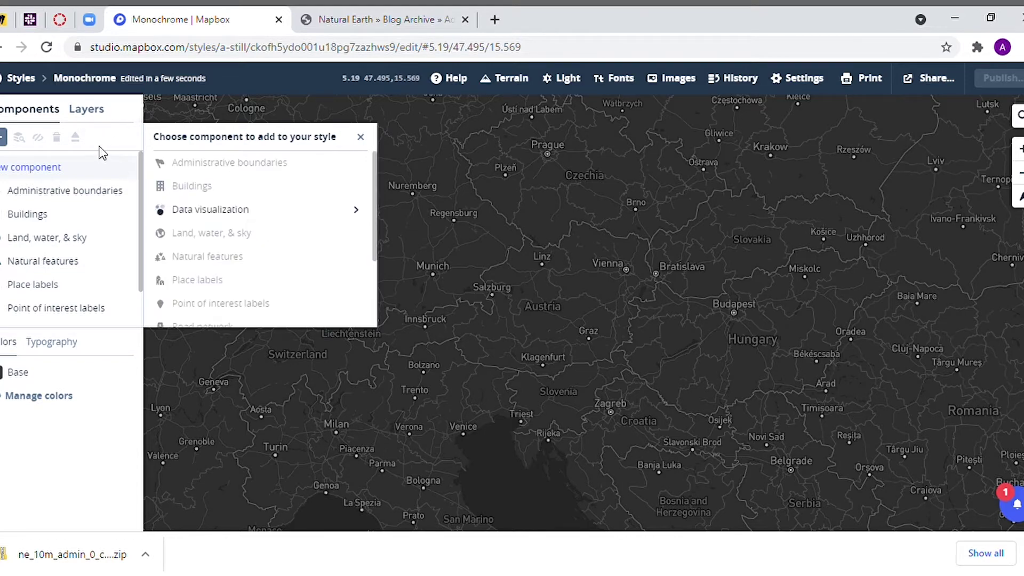
# Step: Upload the downloaded countries zip as a new tileset for a new layer
pyautogui.click(99, 119)
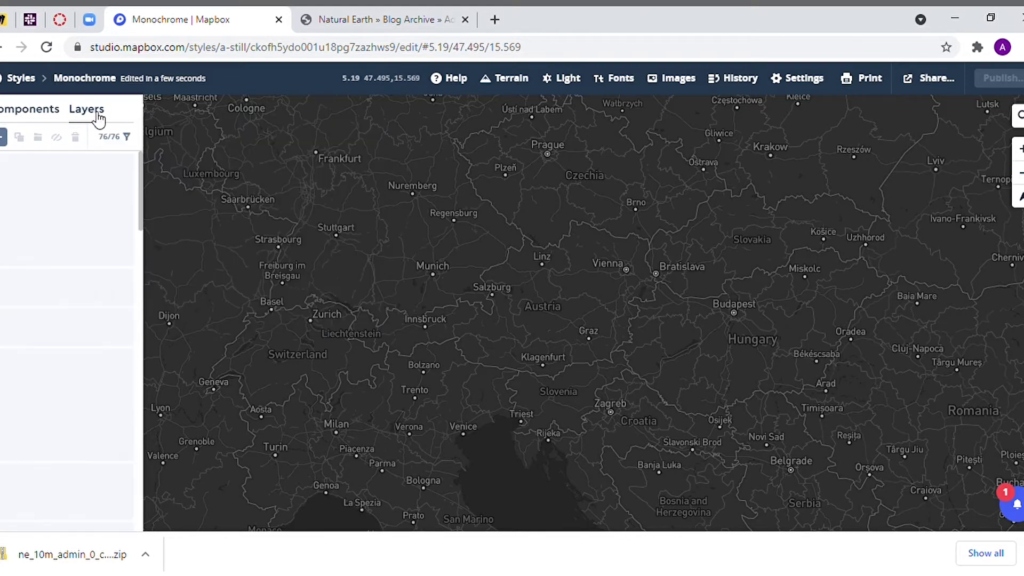
pyautogui.click(6, 137)
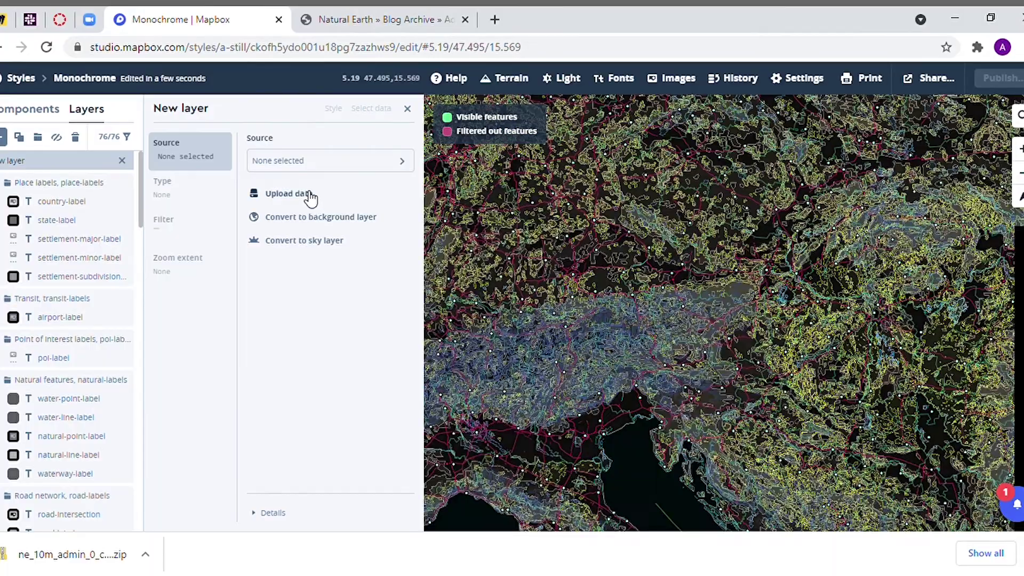
pyautogui.click(311, 196)
pyautogui.click(525, 337)
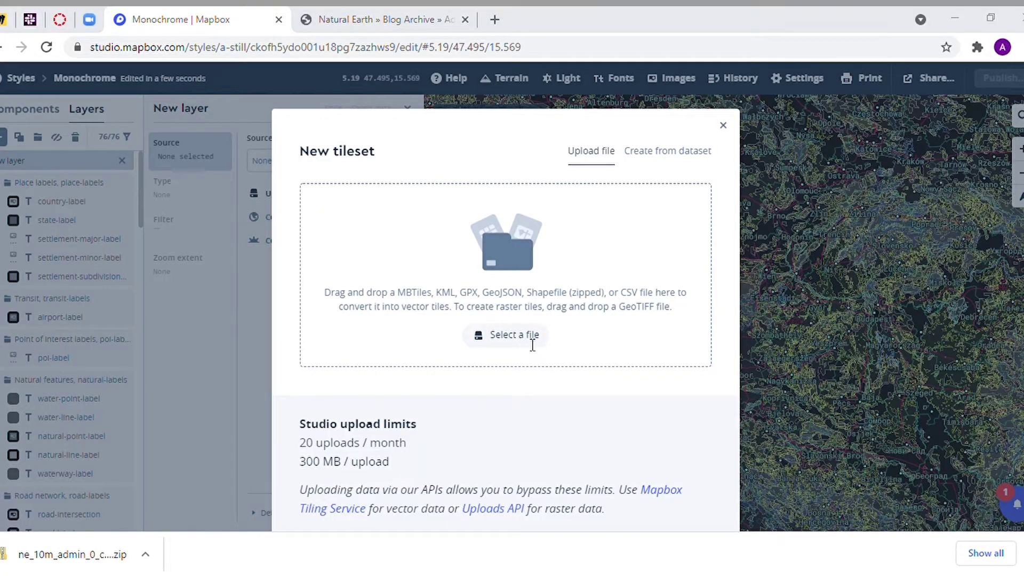
pyautogui.doubleClick(571, 154)
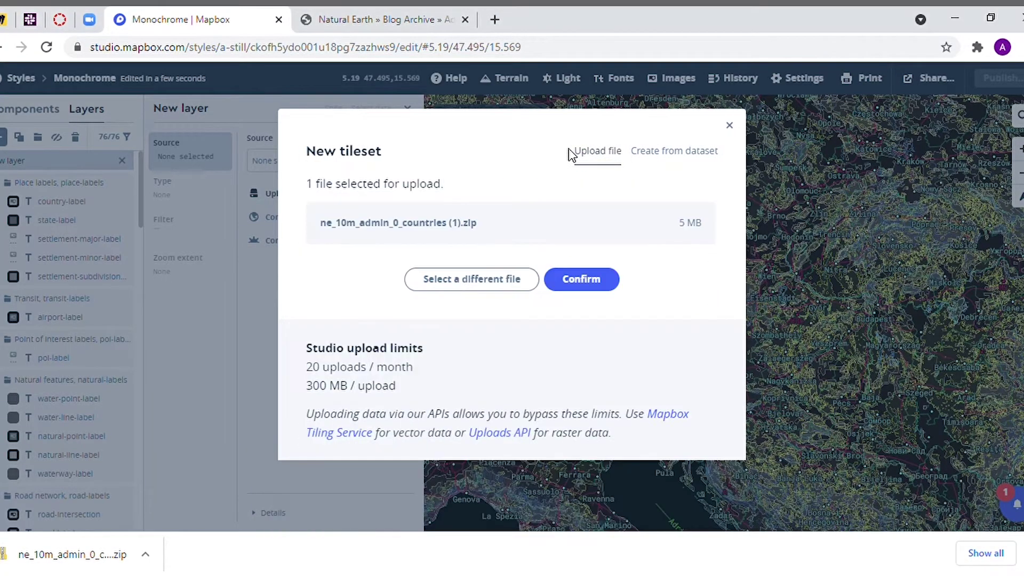
pyautogui.click(578, 281)
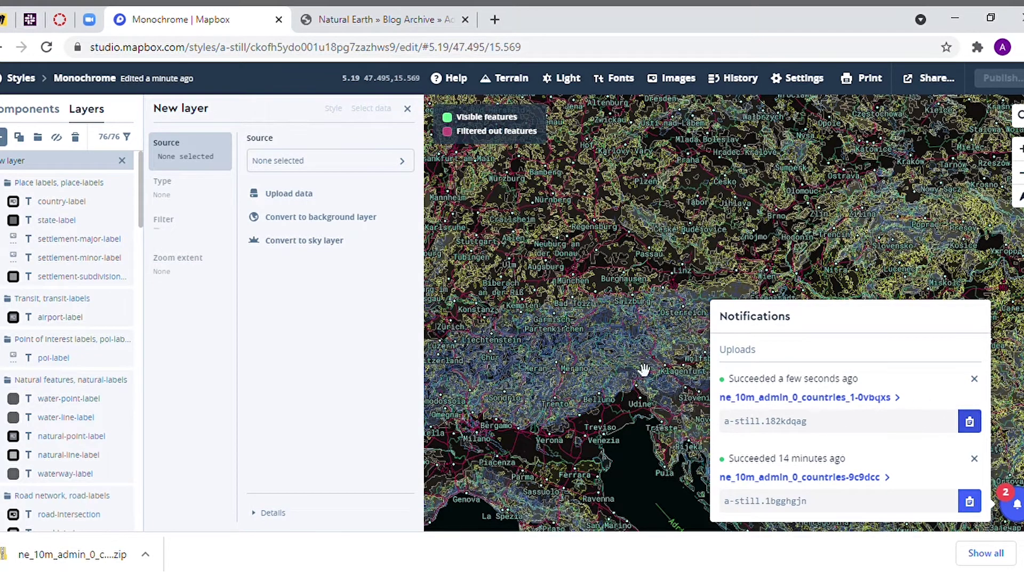
# Step: Use the uploaded ne_10m_admin_0_countries tileset as the new fill layer's source
pyautogui.click(300, 203)
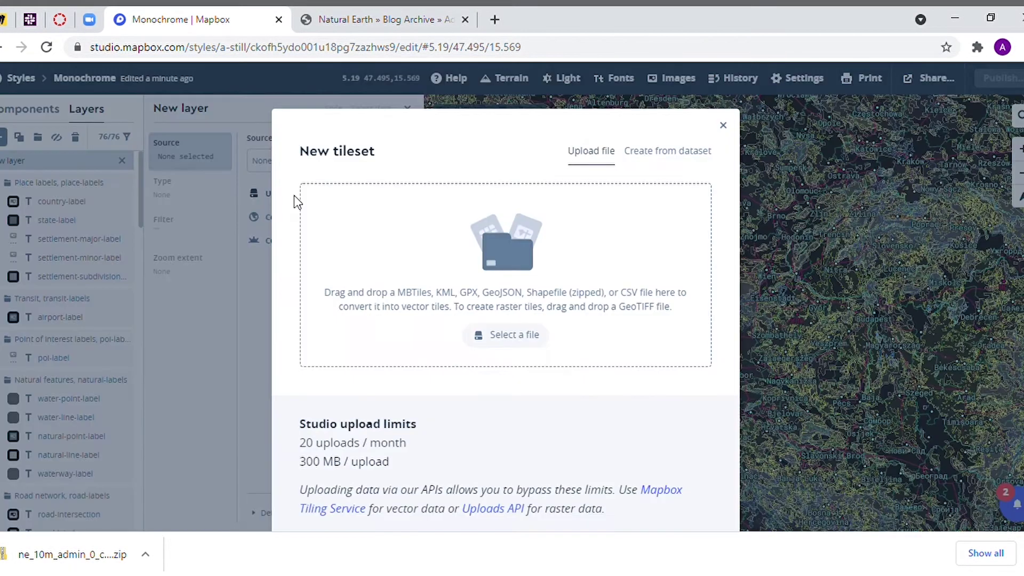
pyautogui.click(722, 126)
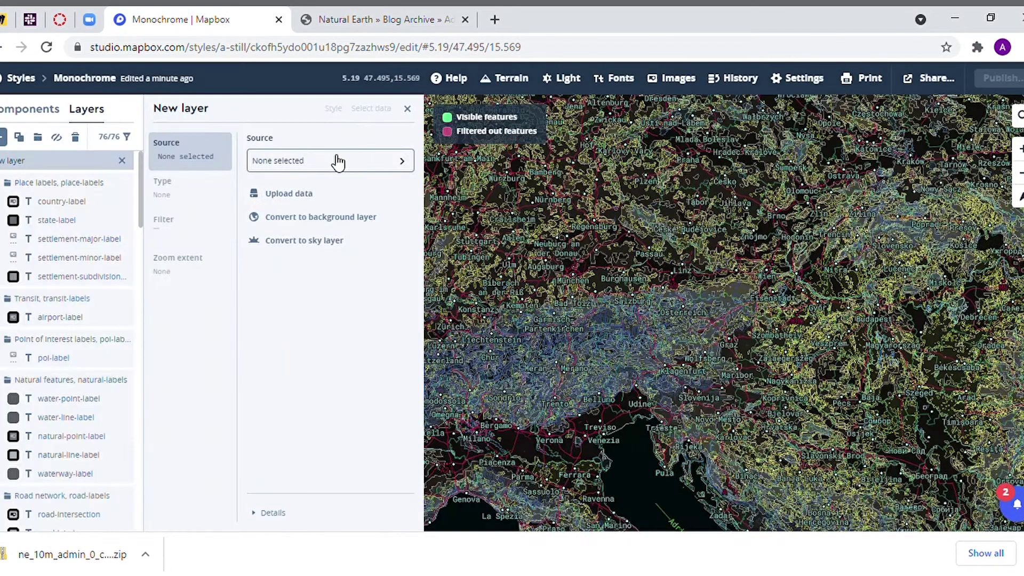
pyautogui.click(374, 168)
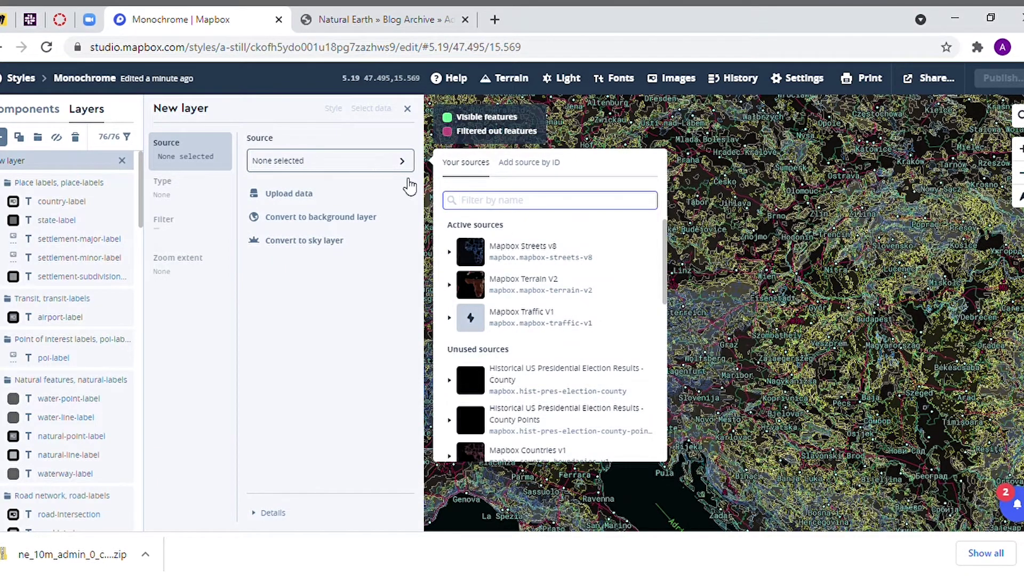
pyautogui.scroll(-1, 530, 295)
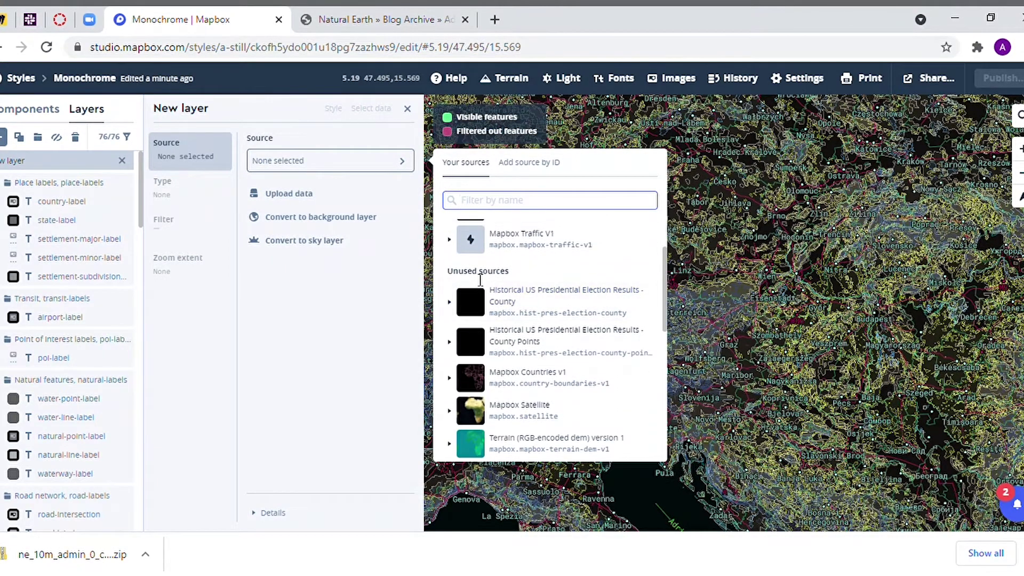
pyautogui.scroll(-1, 535, 302)
pyautogui.scroll(-1, 526, 299)
pyautogui.click(521, 324)
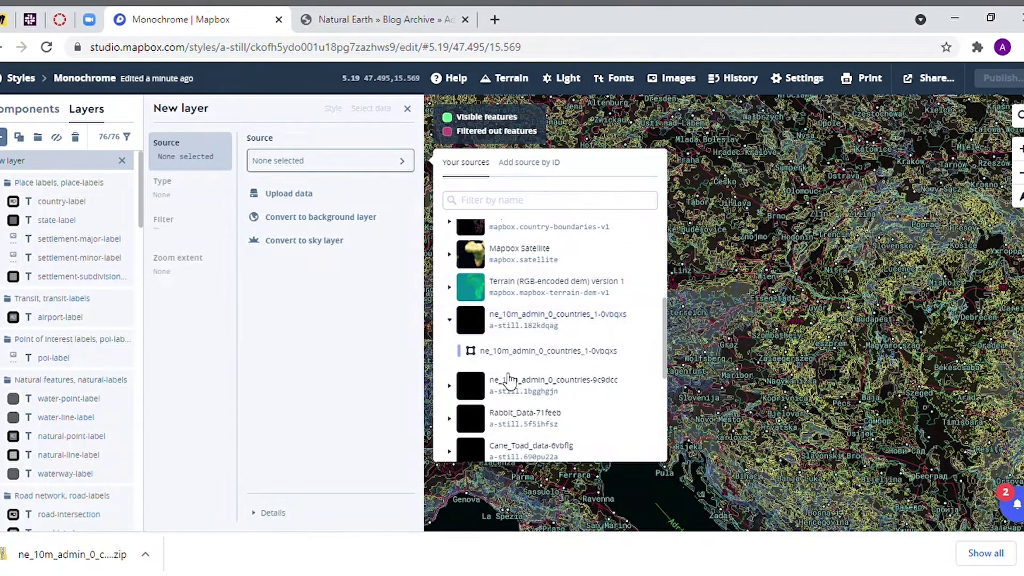
pyautogui.click(538, 352)
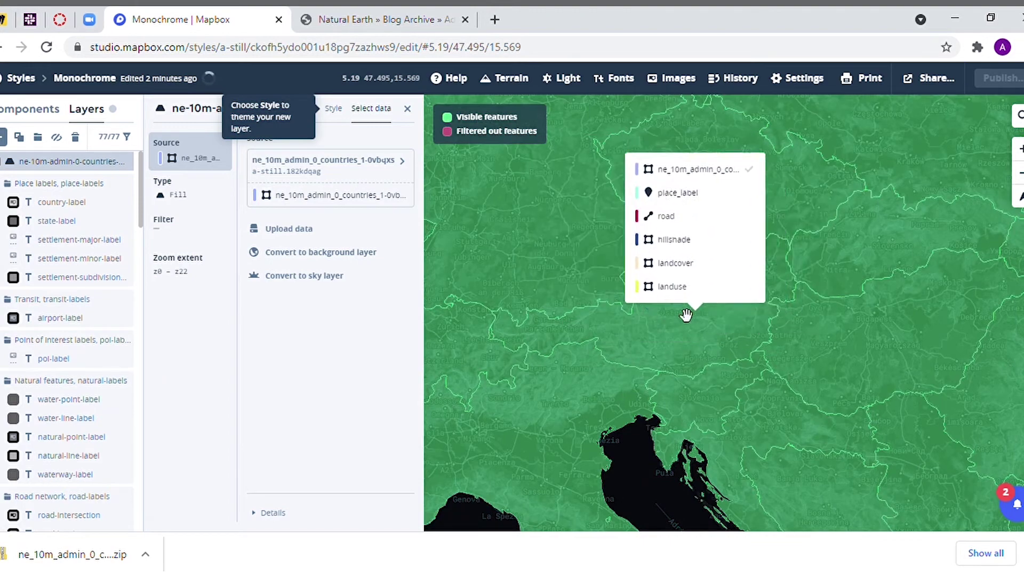
pyautogui.scroll(-2, 621, 308)
pyautogui.scroll(-3, 624, 308)
pyautogui.scroll(-2, 715, 262)
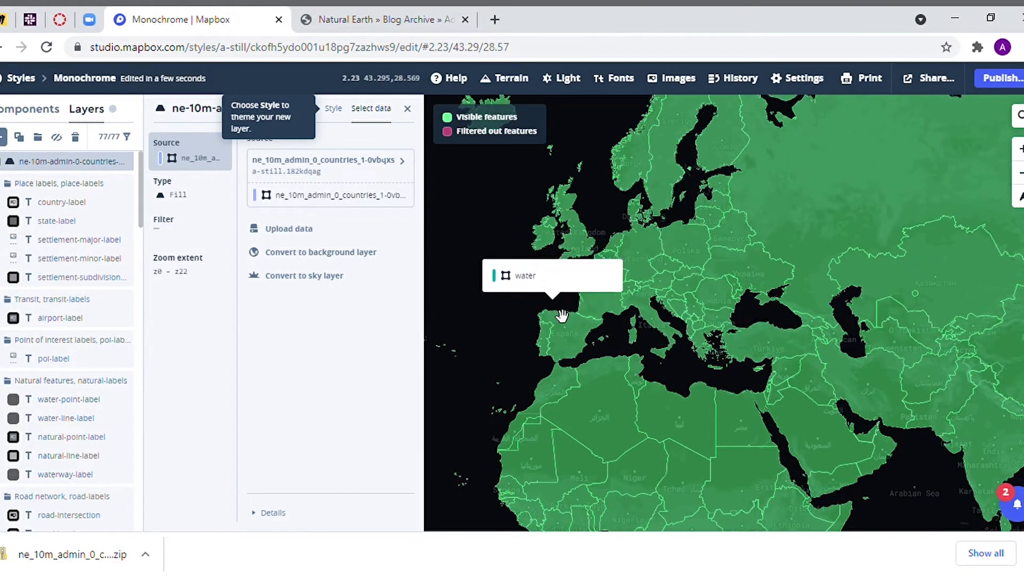
pyautogui.scroll(2, 667, 292)
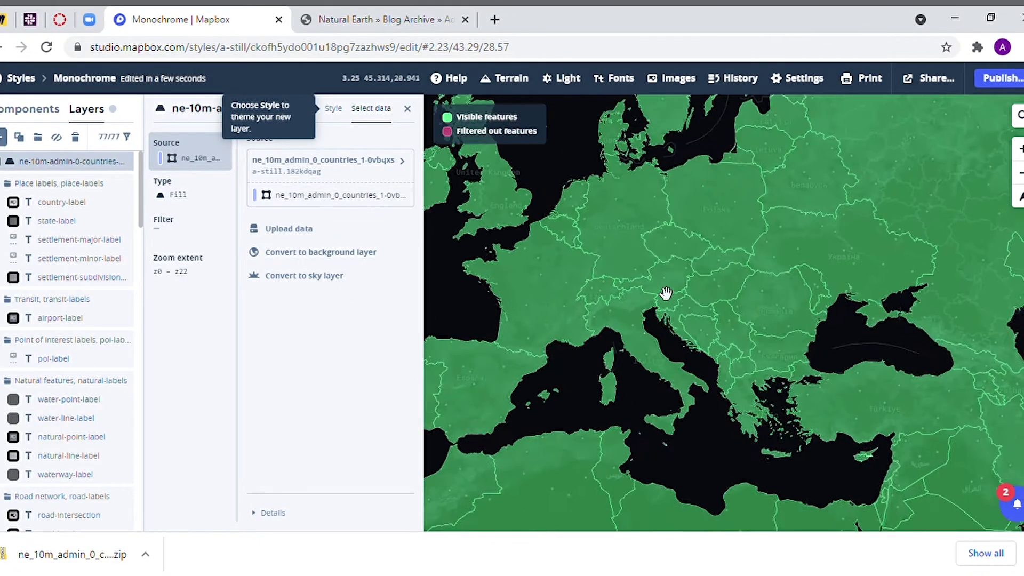
pyautogui.scroll(2, 712, 276)
pyautogui.scroll(2, 712, 274)
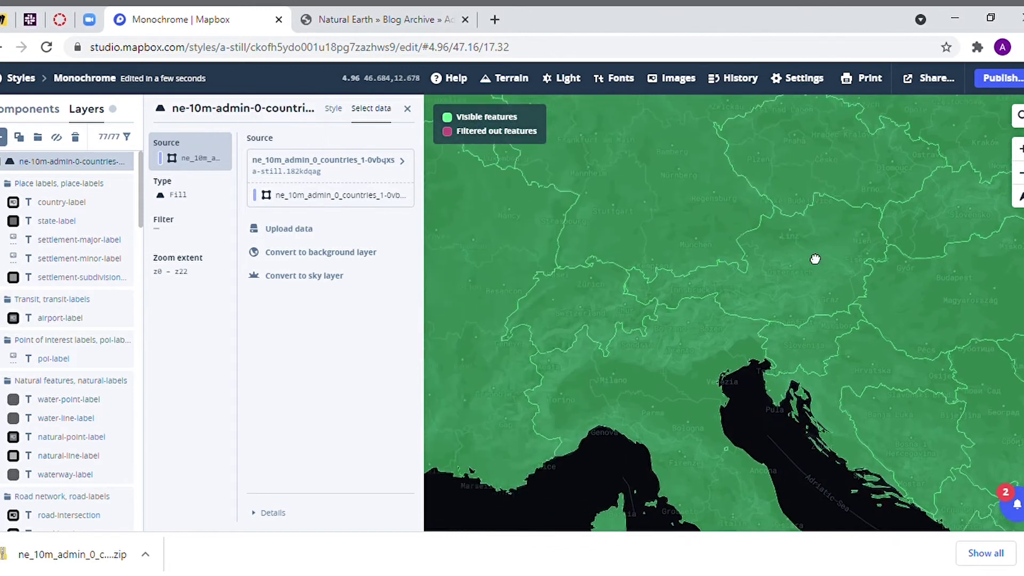
pyautogui.moveTo(823, 262); pyautogui.dragTo(803, 264)
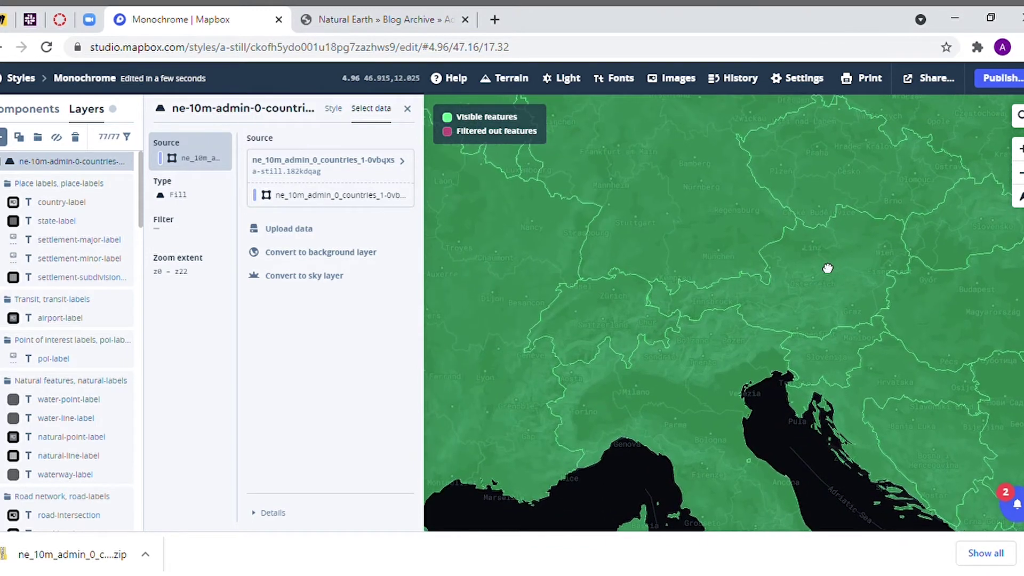
pyautogui.scroll(-2, 765, 256)
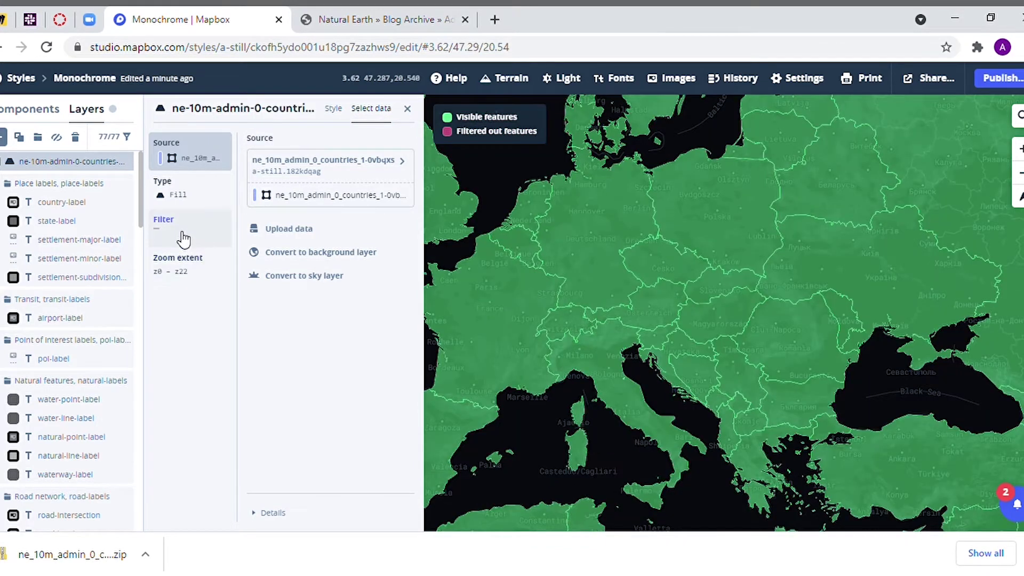
# Step: Add a NAME filter set to Austria on the countries layer
pyautogui.click(184, 238)
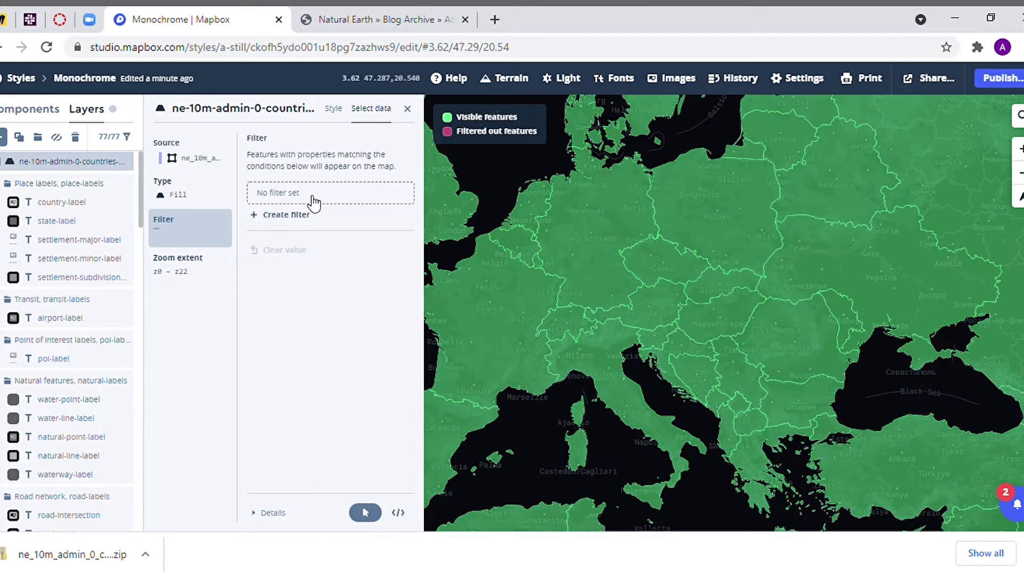
pyautogui.click(281, 216)
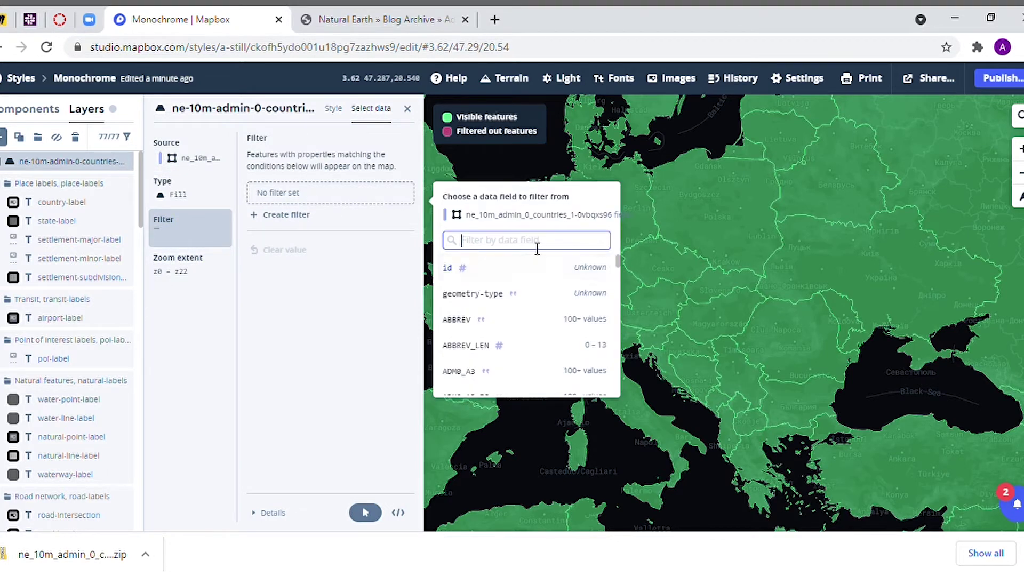
pyautogui.write('name')
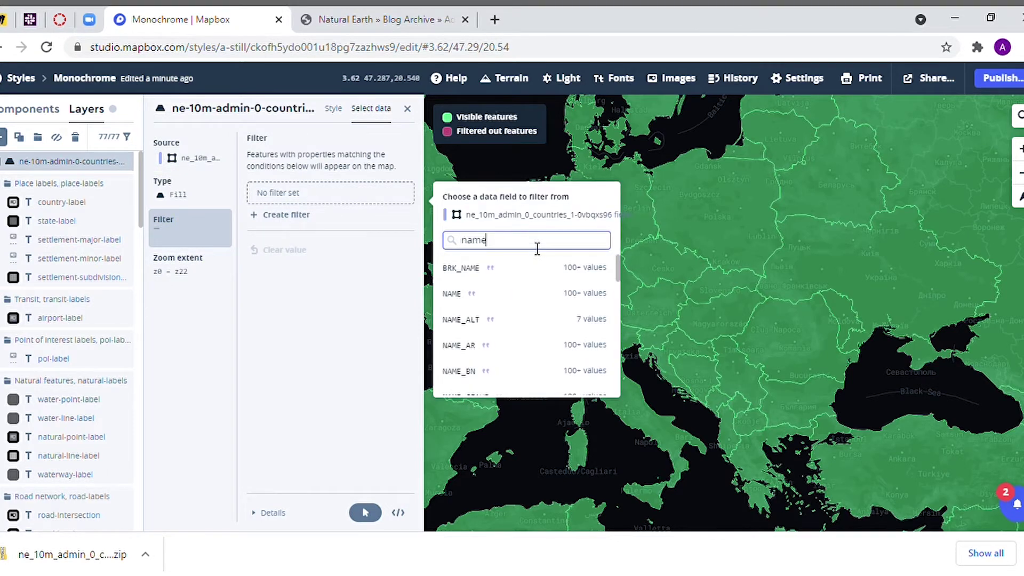
pyautogui.moveTo(585, 294)
pyautogui.click(591, 302)
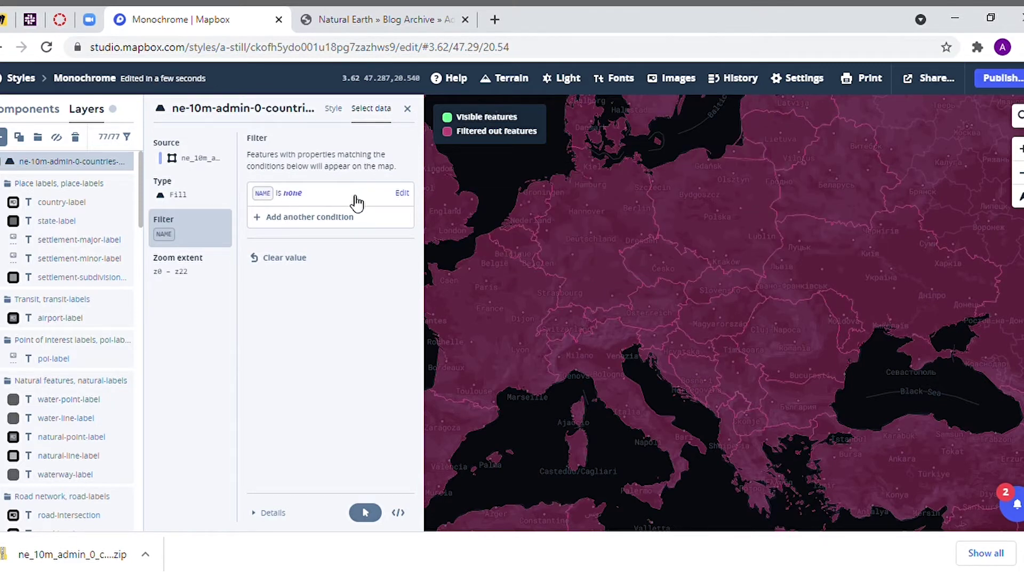
pyautogui.click(337, 201)
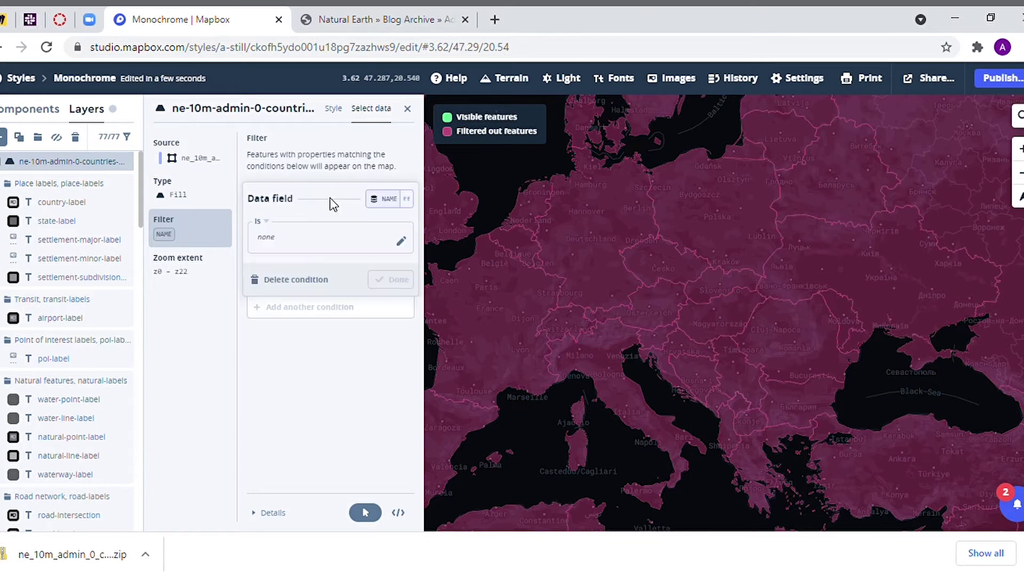
pyautogui.click(402, 243)
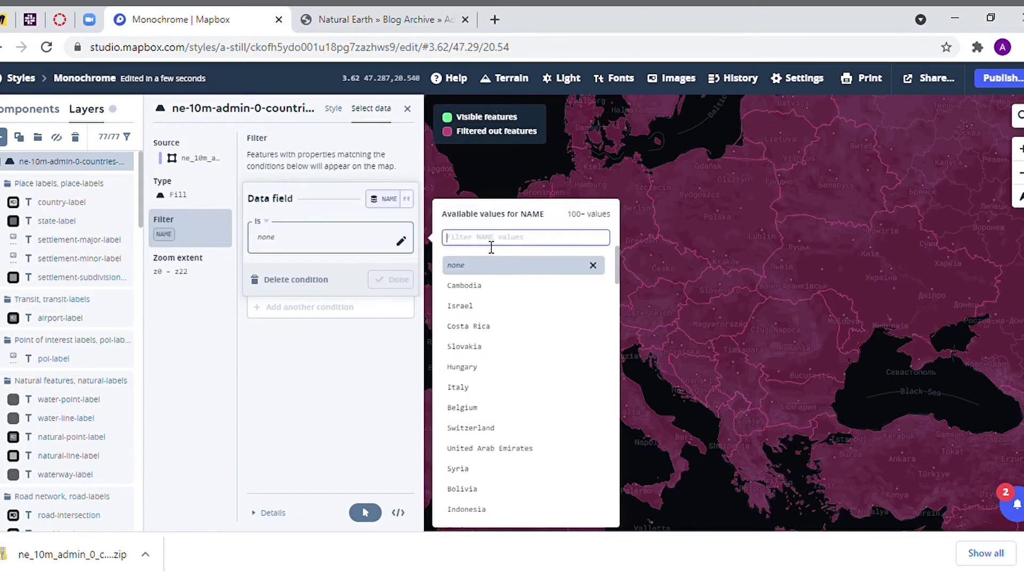
pyautogui.write('Austria')
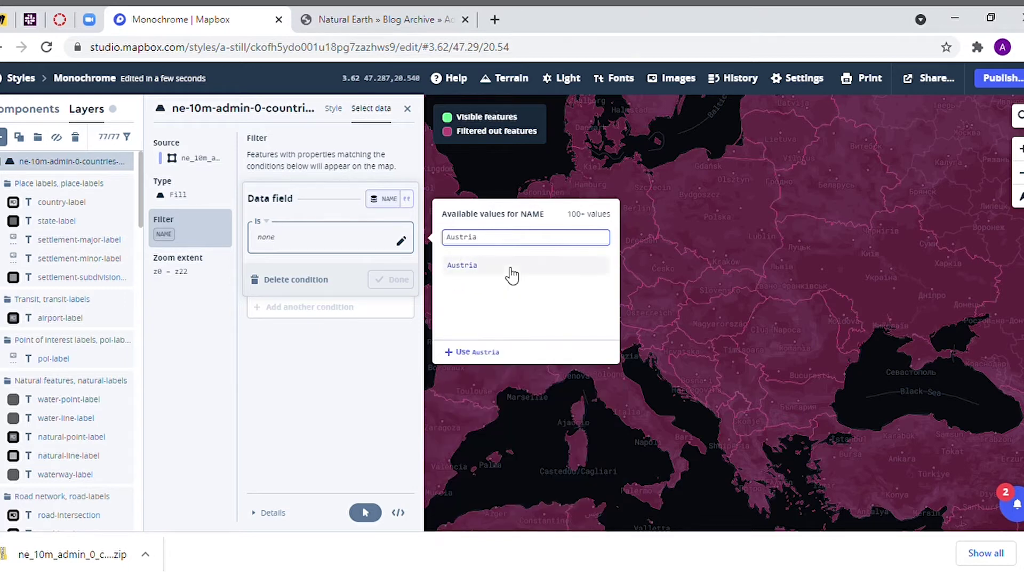
pyautogui.click(512, 267)
pyautogui.click(679, 330)
pyautogui.moveTo(678, 330); pyautogui.dragTo(754, 309)
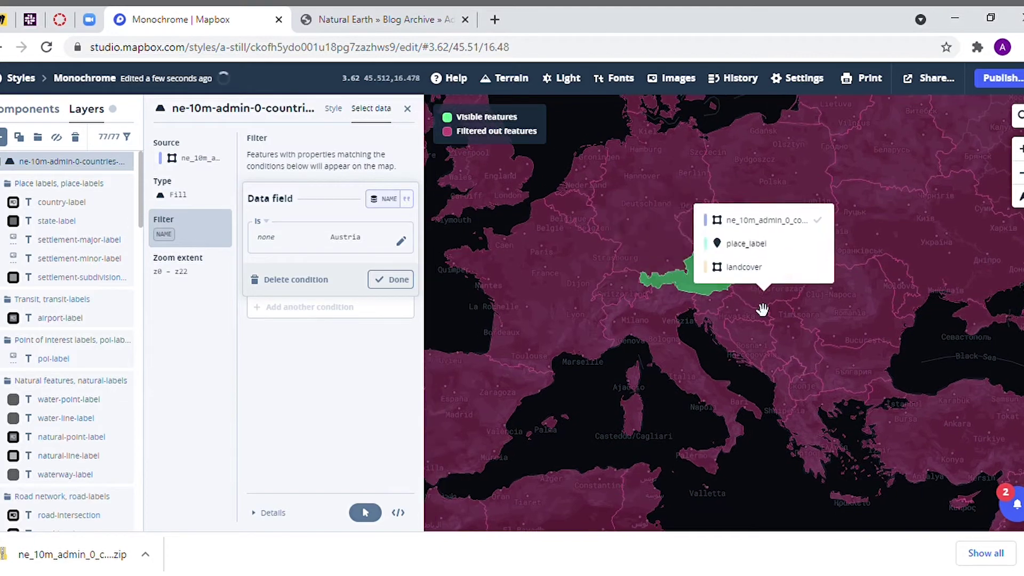
pyautogui.click(728, 296)
pyautogui.scroll(2, 728, 297)
pyautogui.scroll(2, 729, 296)
pyautogui.scroll(2, 728, 300)
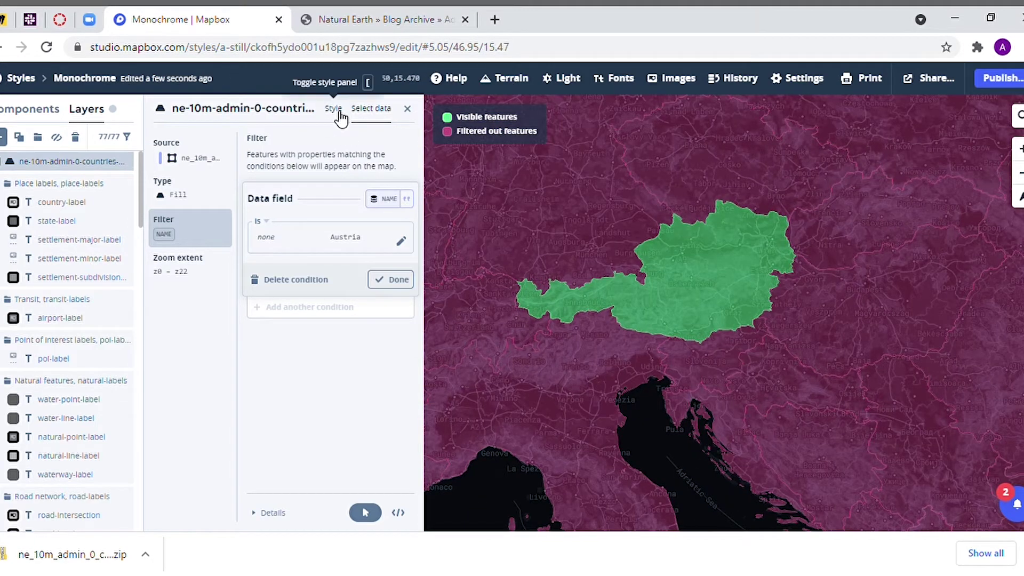
# Step: Give the countries layer a red fill at 0.3 opacity
pyautogui.click(333, 108)
pyautogui.click(317, 219)
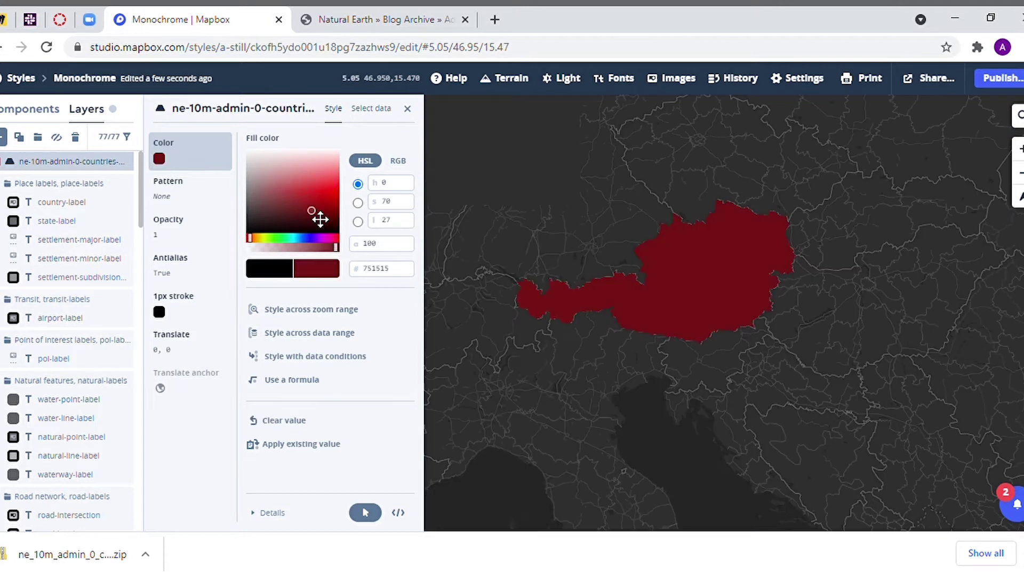
pyautogui.moveTo(318, 219); pyautogui.dragTo(313, 195)
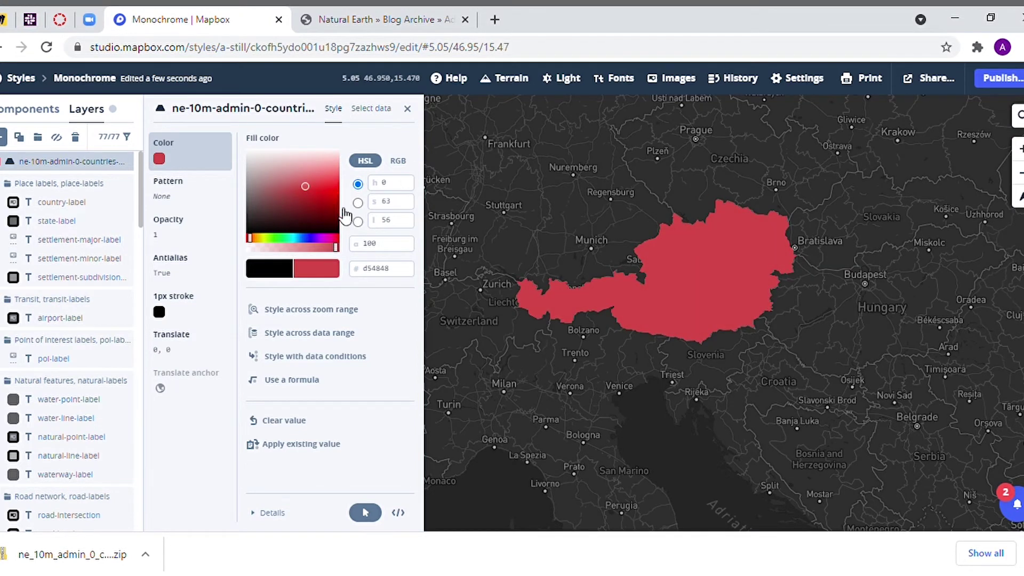
pyautogui.click(176, 236)
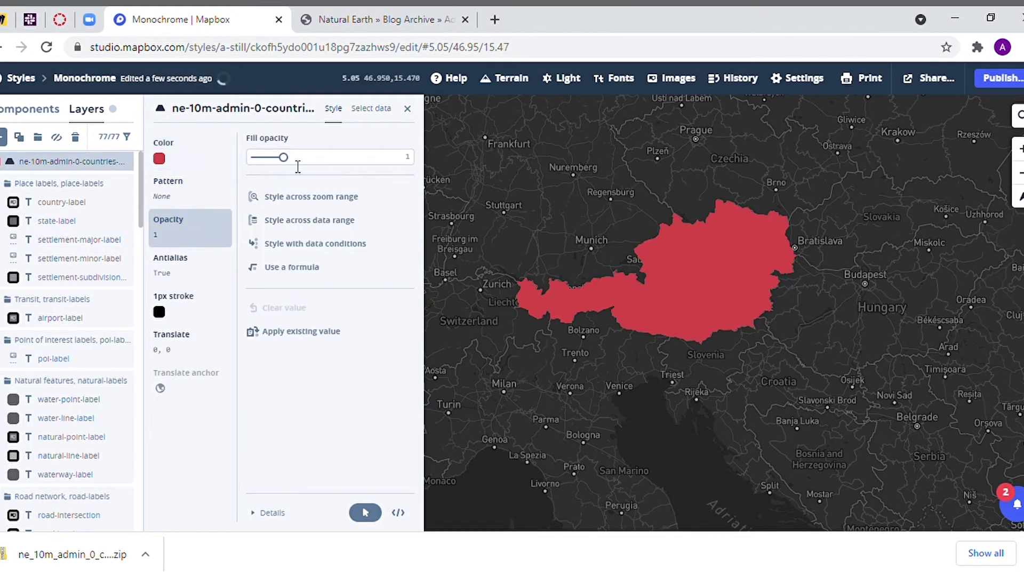
pyautogui.doubleClick(408, 159)
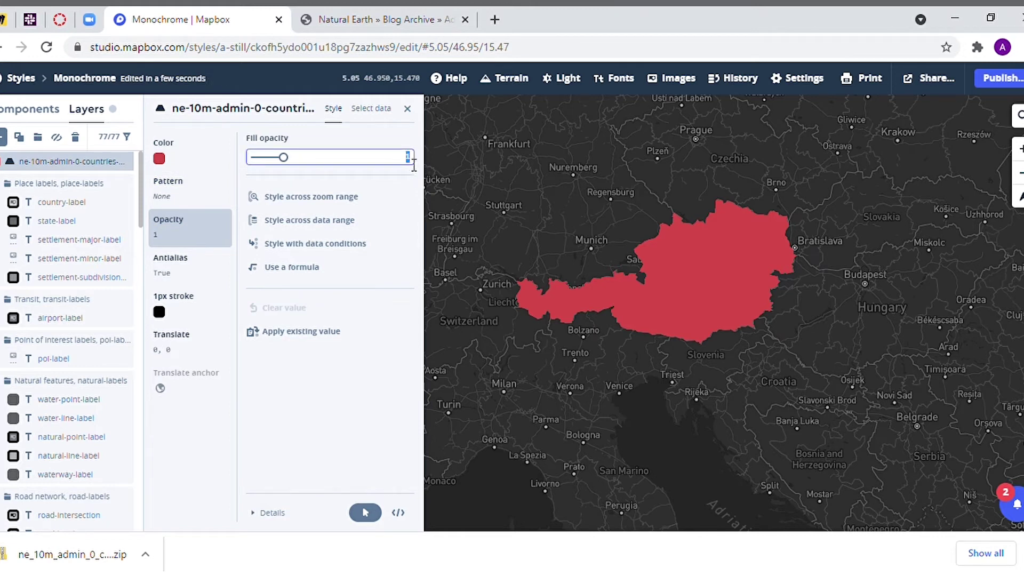
pyautogui.write('.3')
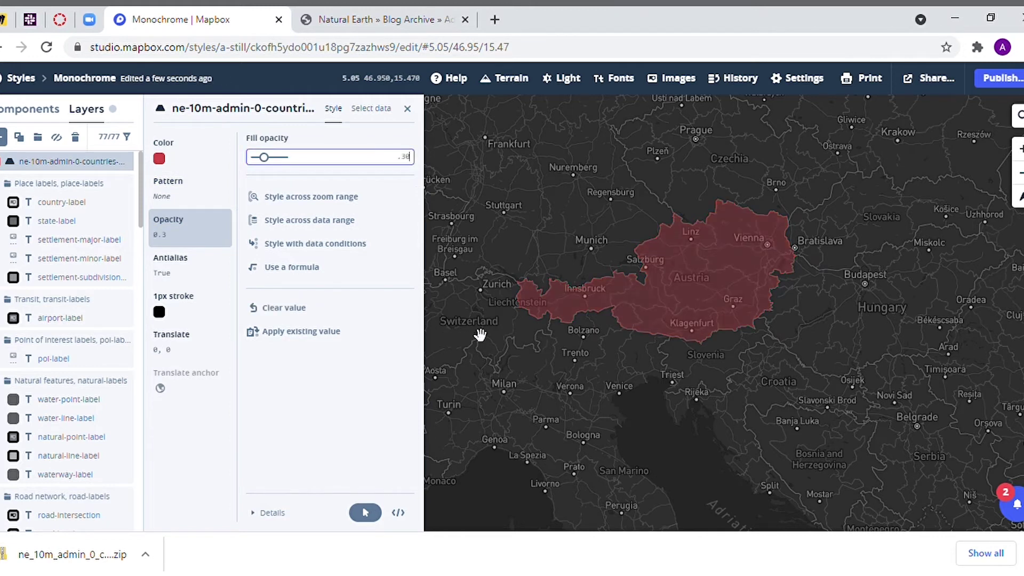
pyautogui.click(469, 321)
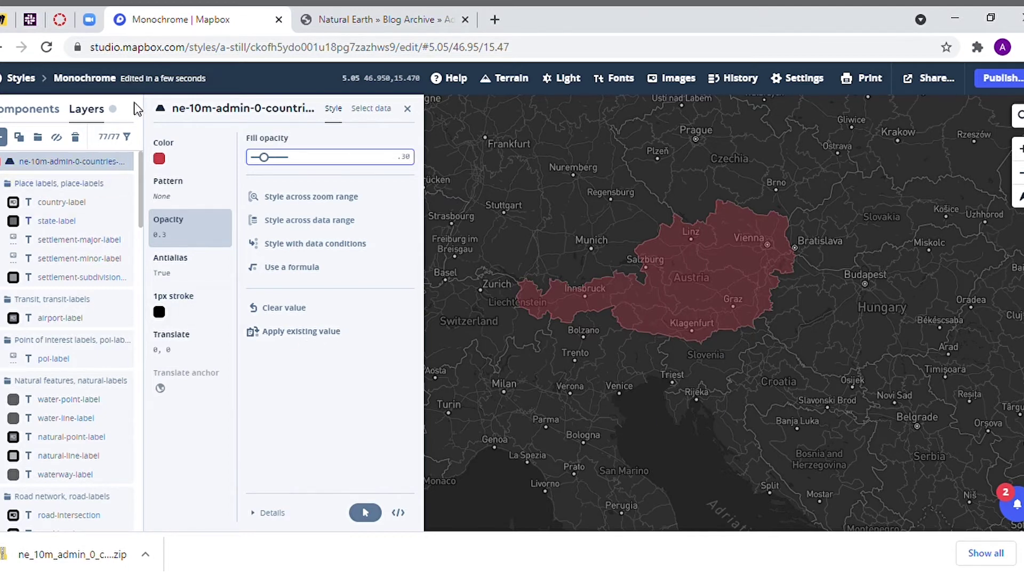
# Step: Rename the layer to 'Austria'
pyautogui.click(230, 112)
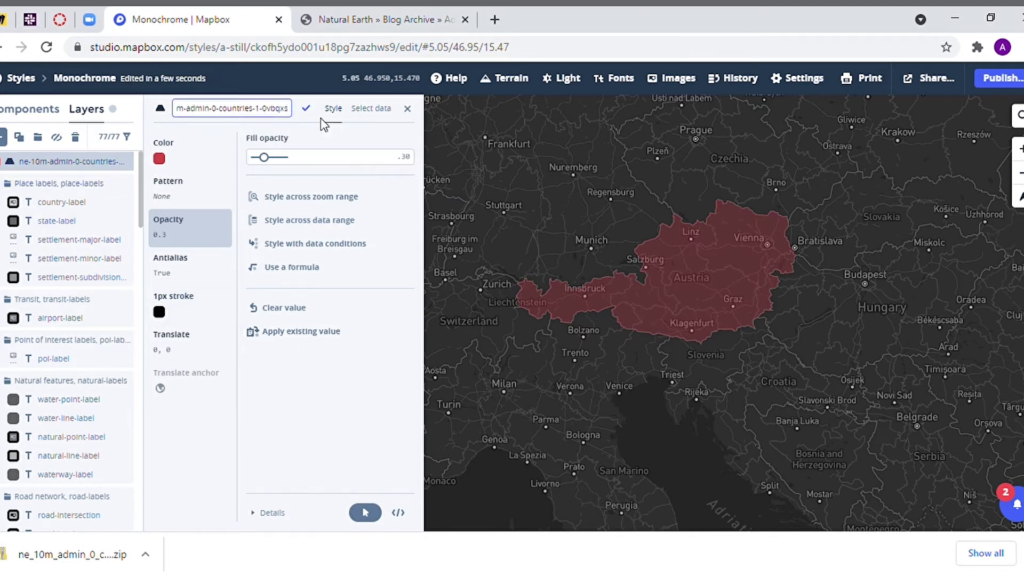
pyautogui.press('BackSpace')
pyautogui.press('BackSpace')
pyautogui.press('BackSpace')
pyautogui.press('BackSpace')
pyautogui.press('BackSpace')
pyautogui.press('BackSpace')
pyautogui.press('BackSpace')
pyautogui.press('BackSpace')
pyautogui.press('BackSpace')
pyautogui.press('BackSpace')
pyautogui.press('BackSpace')
pyautogui.press('BackSpace')
pyautogui.write('Austria')
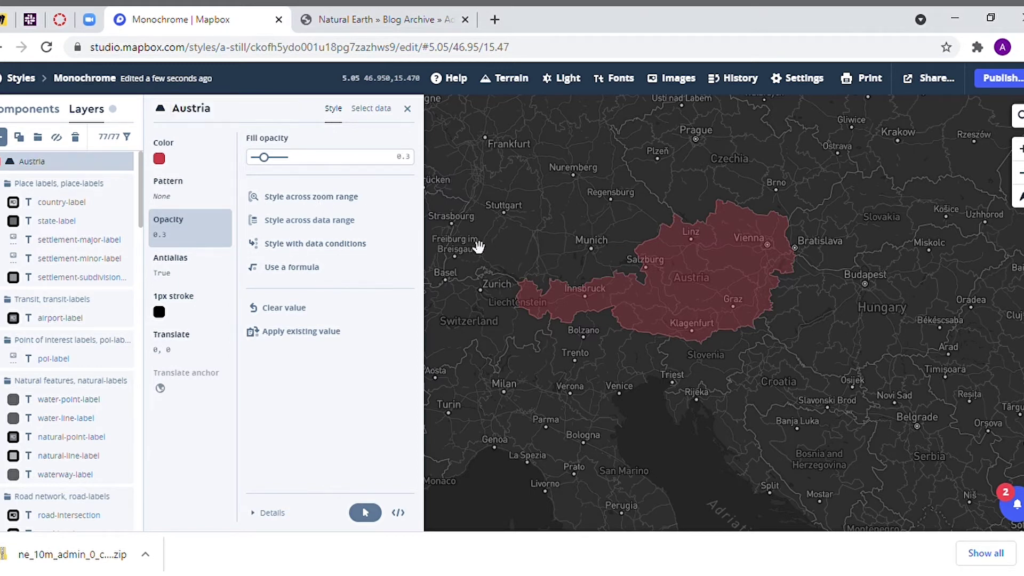
pyautogui.press('Return')
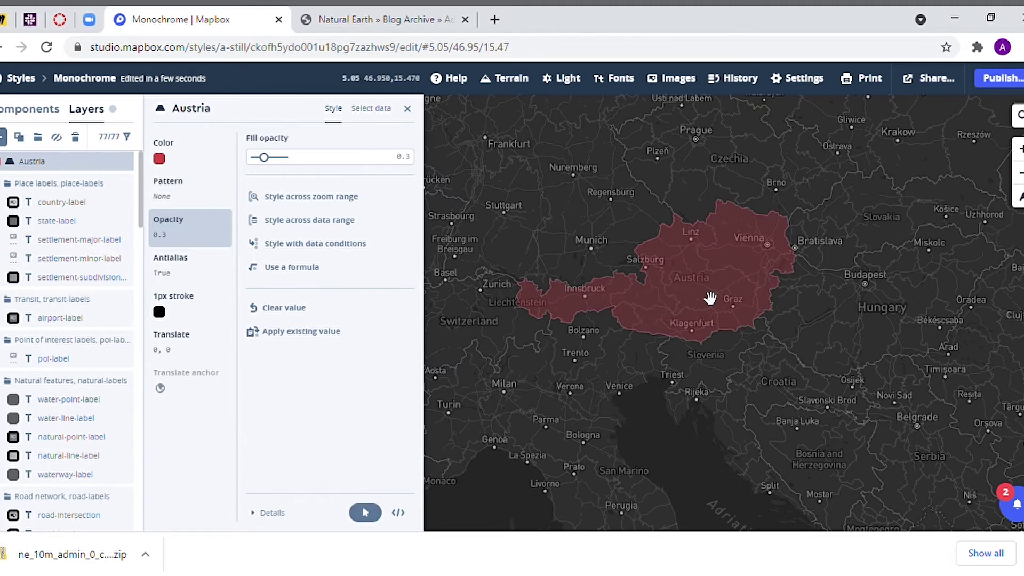
pyautogui.scroll(-2, 709, 298)
pyautogui.scroll(-2, 731, 307)
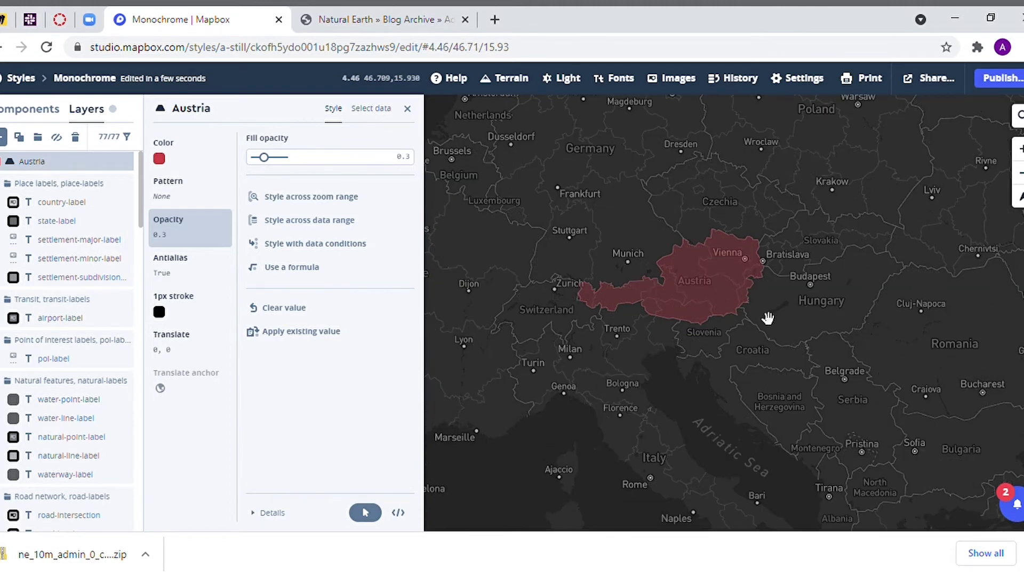
pyautogui.scroll(-3, 645, 325)
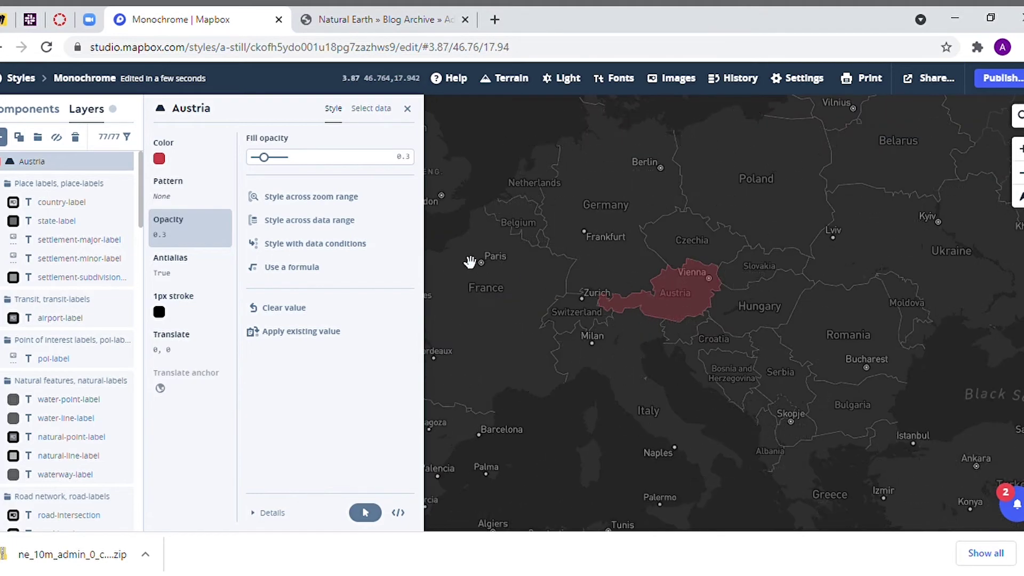
# Step: Add another layer using the Natural Earth countries source
pyautogui.click(4, 139)
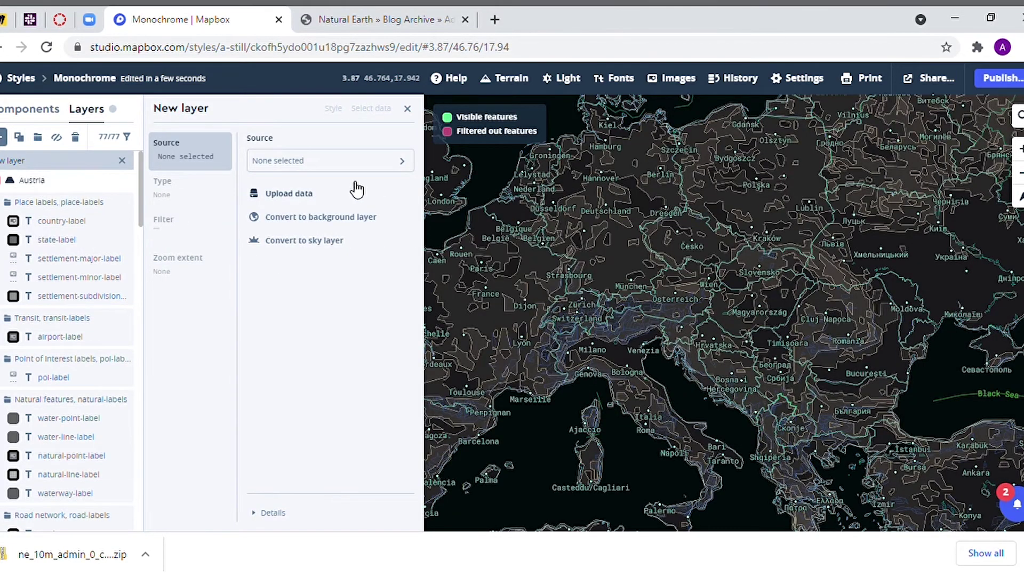
pyautogui.click(402, 162)
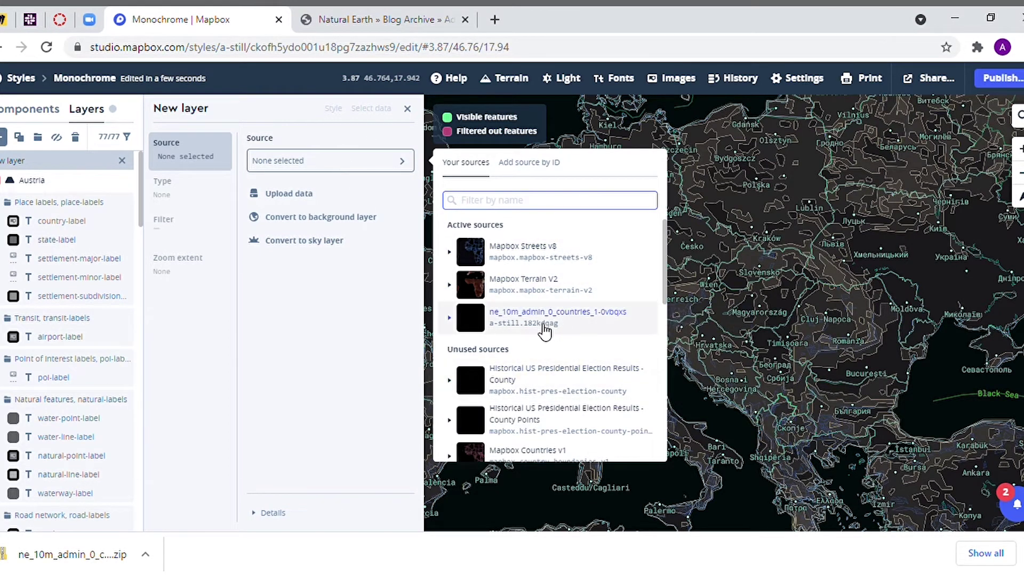
pyautogui.click(543, 322)
pyautogui.click(555, 348)
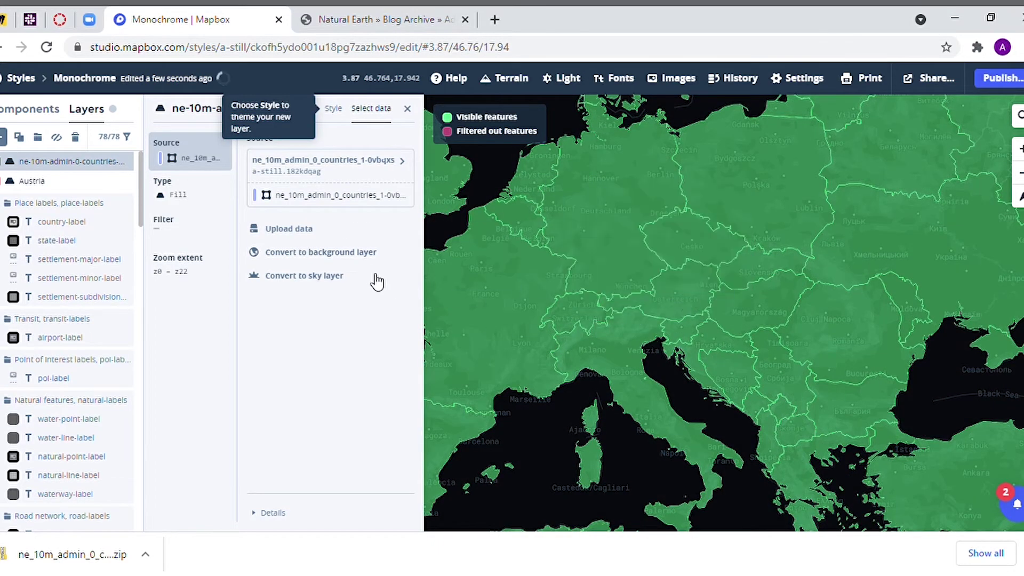
# Step: Filter the new layer on NAME to Belgium and zoom in to check it
pyautogui.click(189, 223)
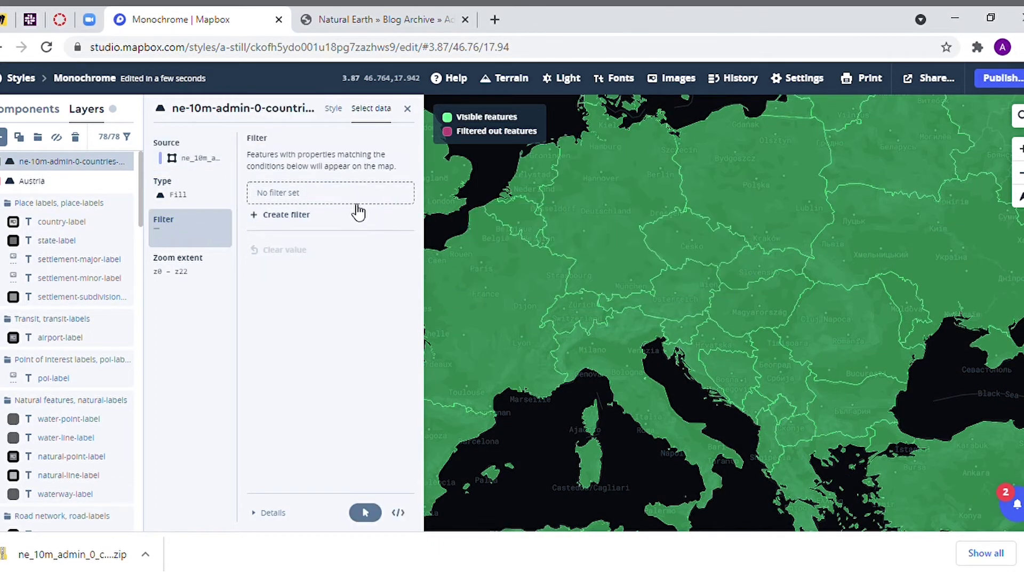
pyautogui.click(328, 214)
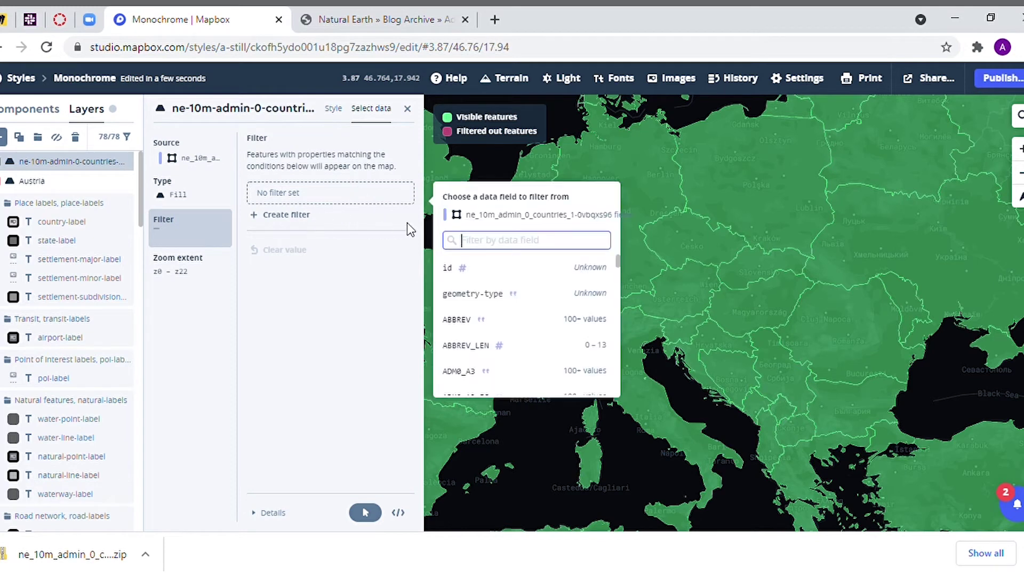
pyautogui.write('name')
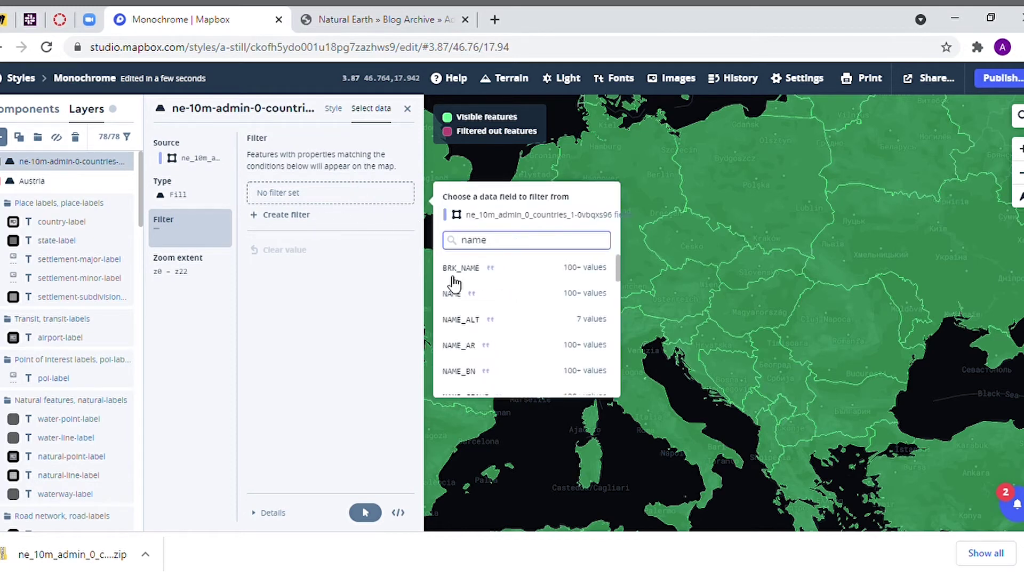
pyautogui.click(656, 223)
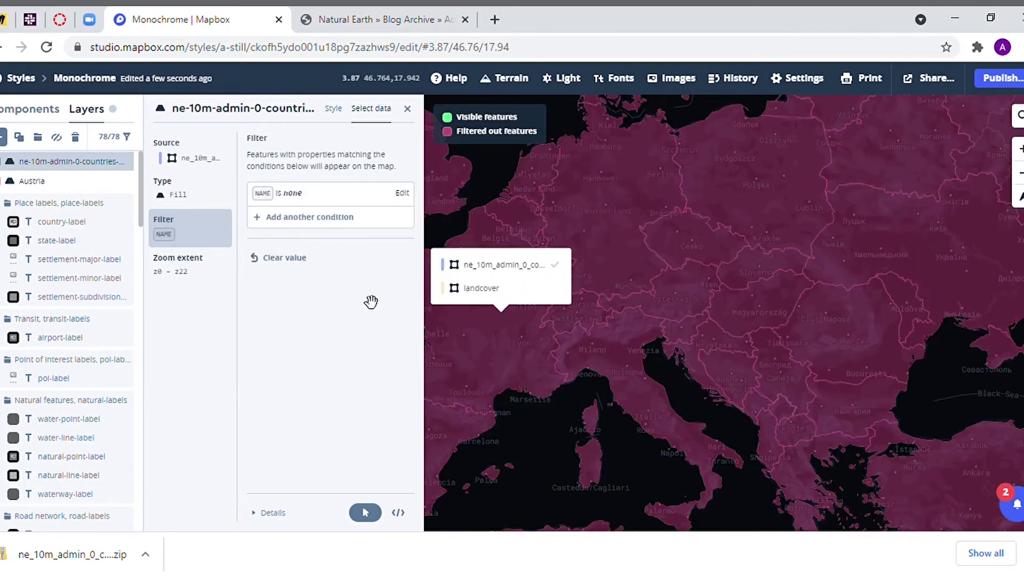
pyautogui.click(309, 199)
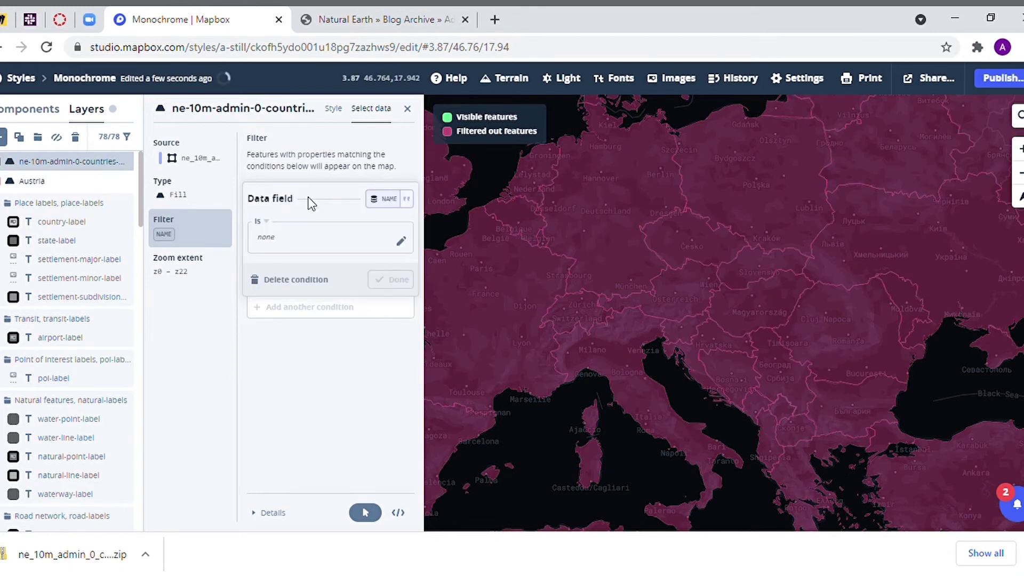
pyautogui.click(400, 242)
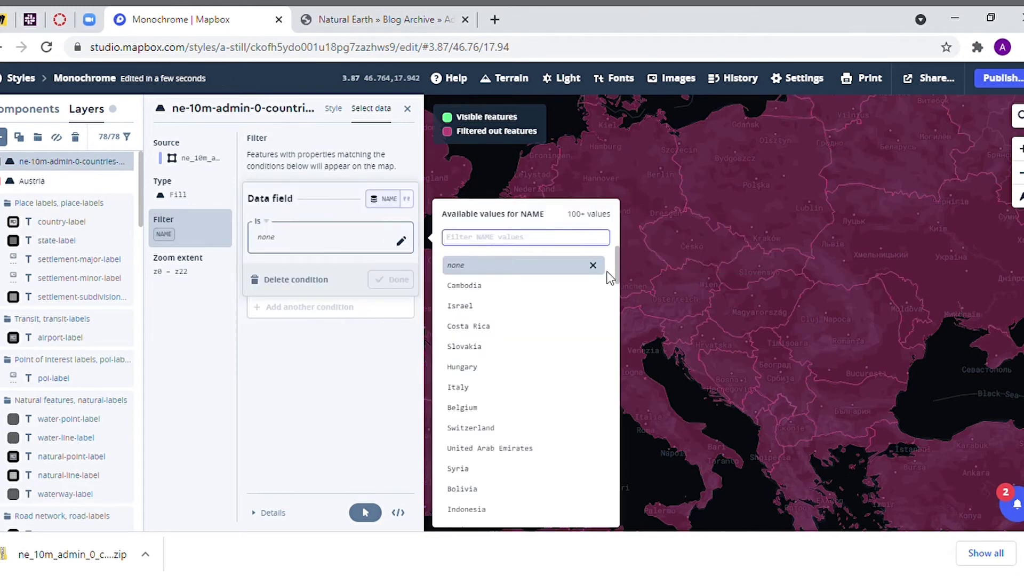
pyautogui.write('bu')
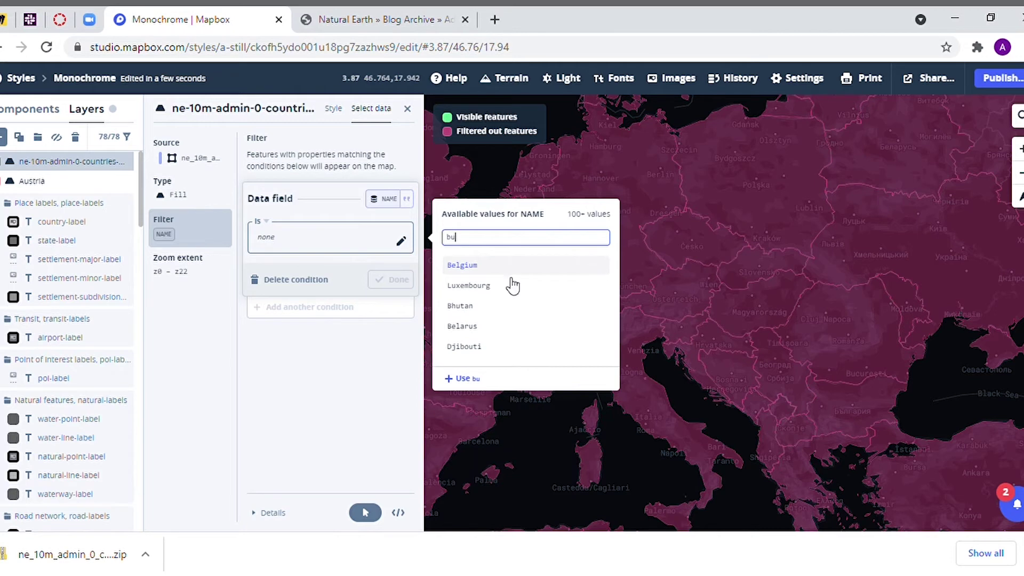
pyautogui.write('l')
pyautogui.press('BackSpace')
pyautogui.press('BackSpace')
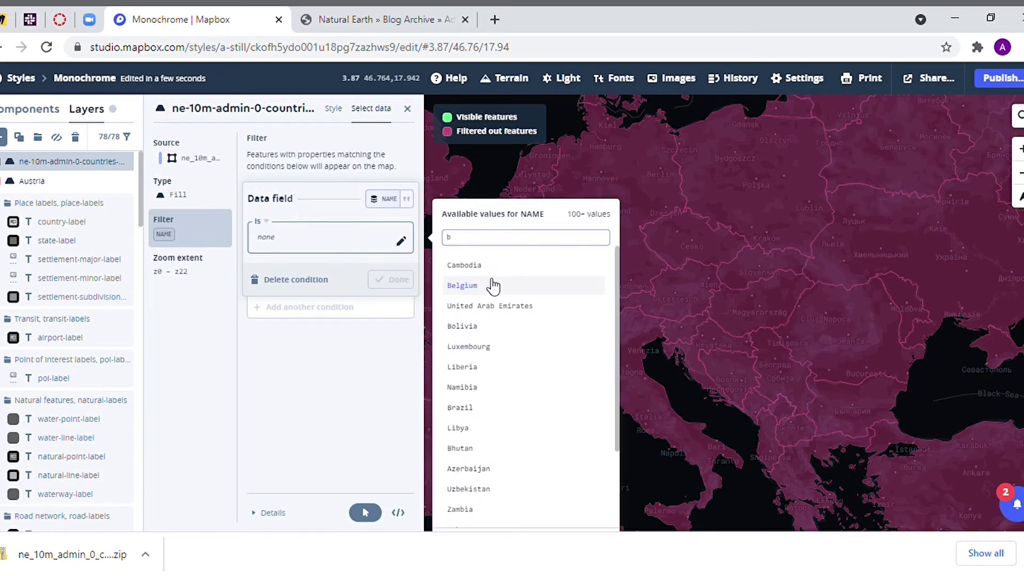
pyautogui.click(493, 285)
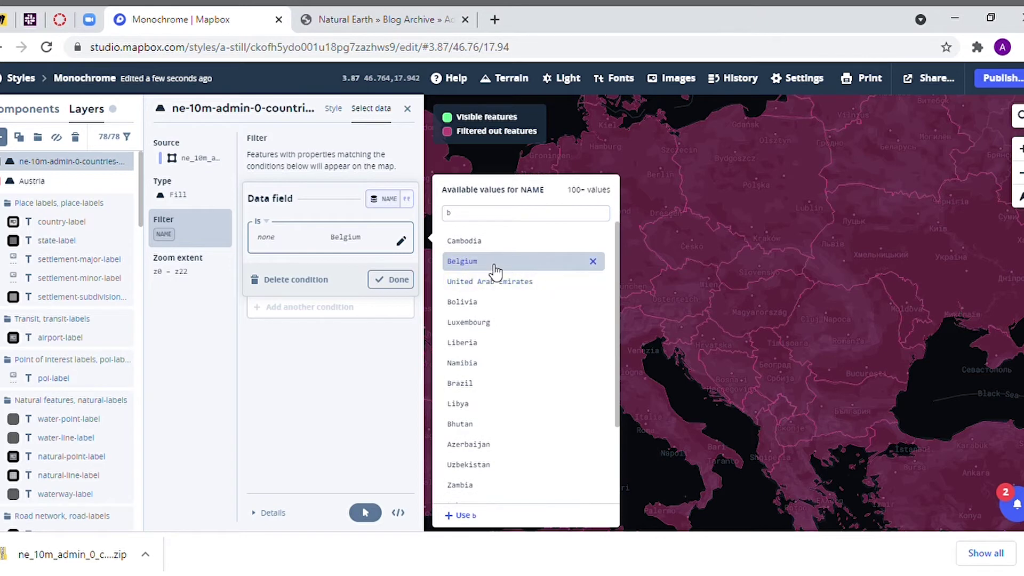
pyautogui.click(495, 270)
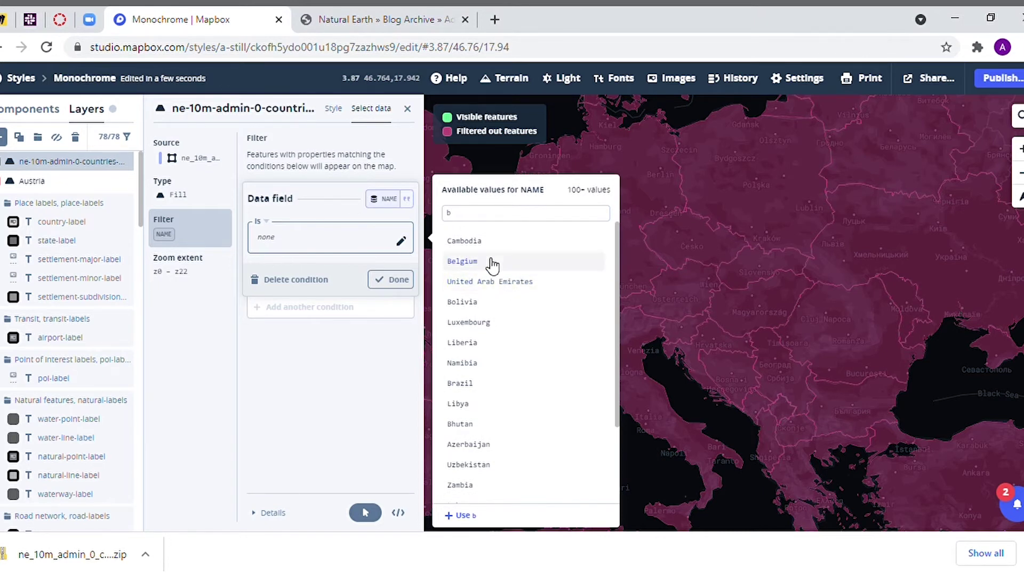
pyautogui.click(464, 262)
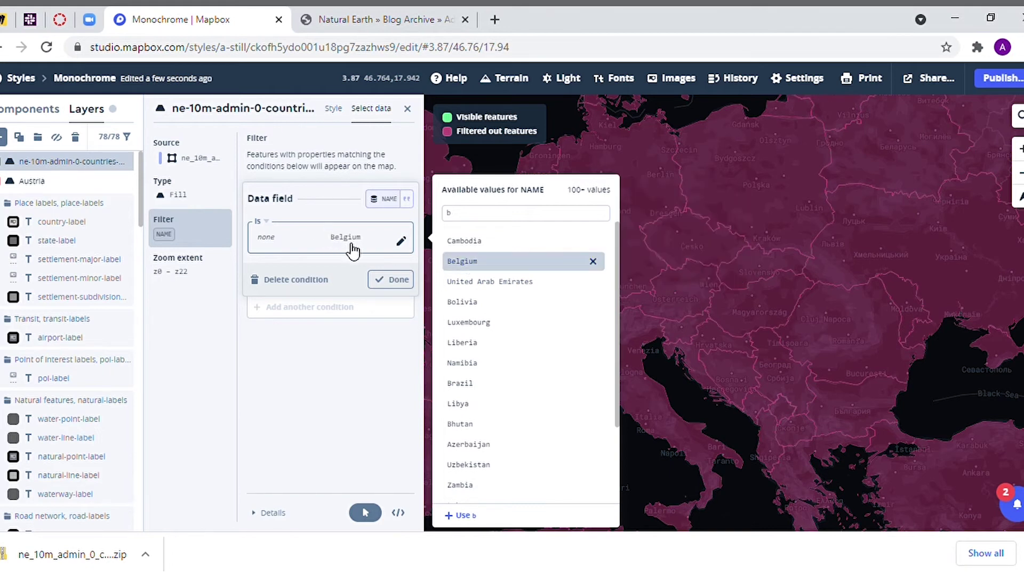
pyautogui.click(762, 335)
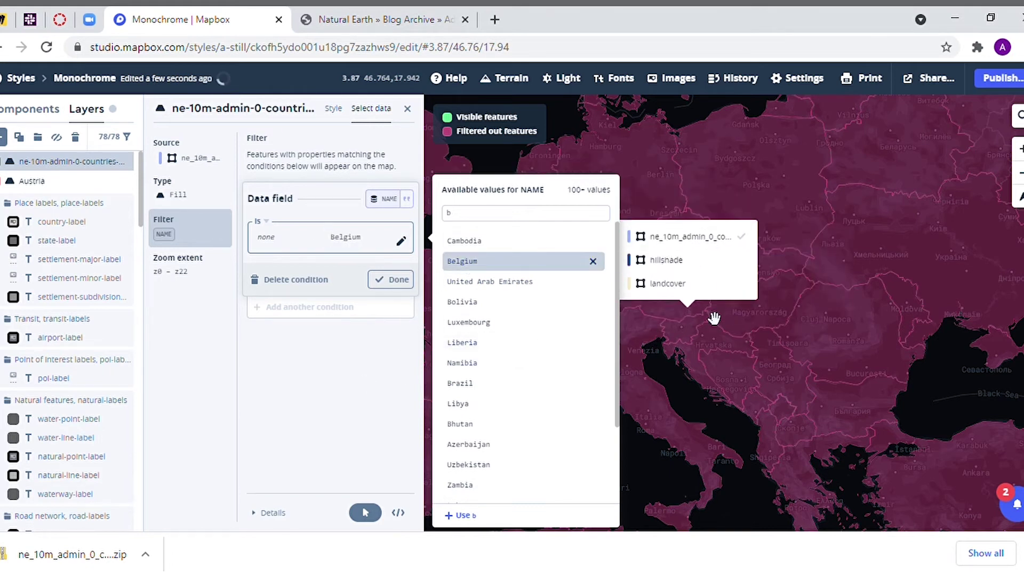
pyautogui.scroll(-5, 738, 306)
pyautogui.click(677, 258)
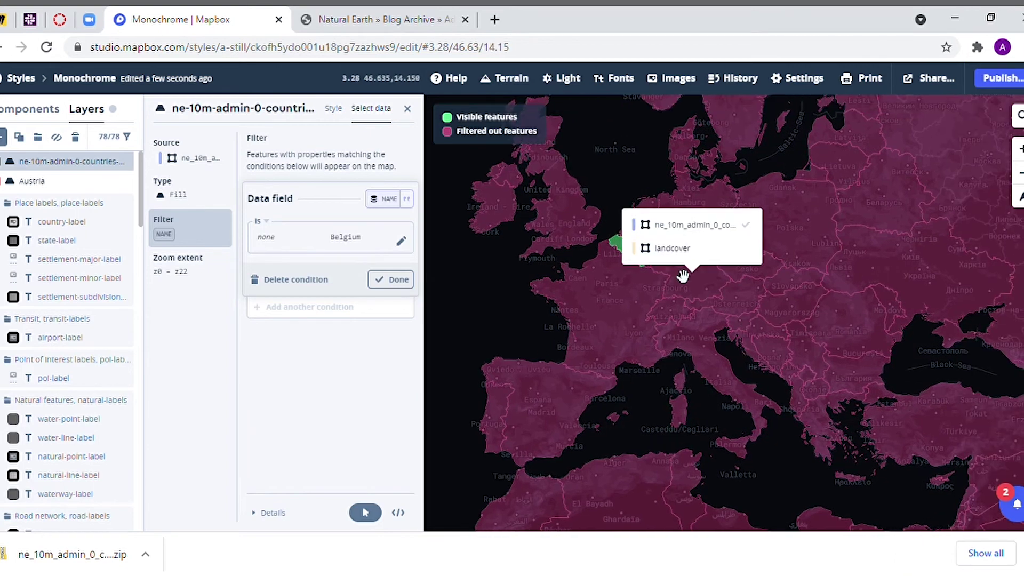
pyautogui.scroll(3, 670, 331)
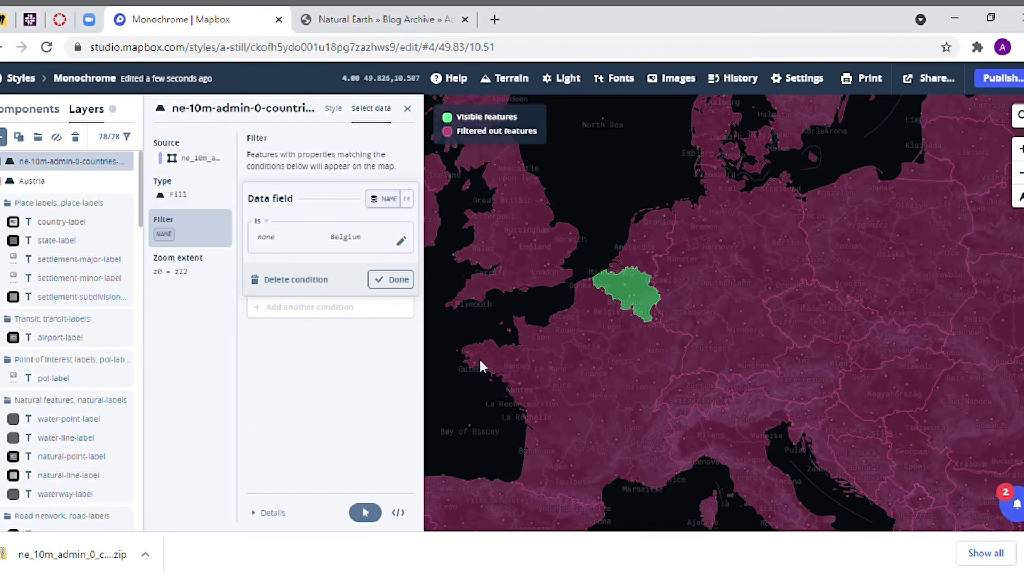
# Step: Give the layer a blue #2751a0 fill at 0.3 opacity
pyautogui.click(333, 109)
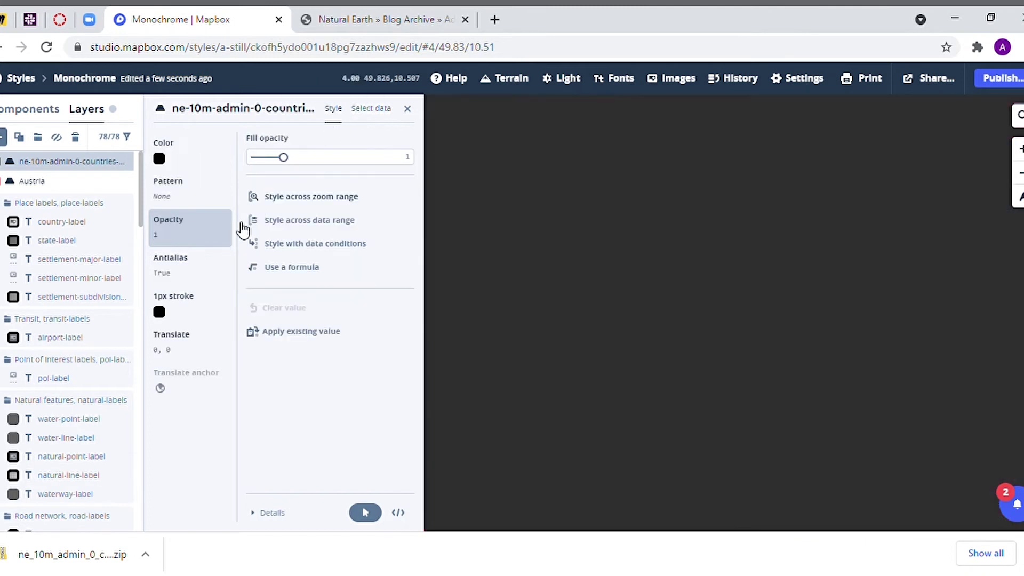
pyautogui.click(164, 159)
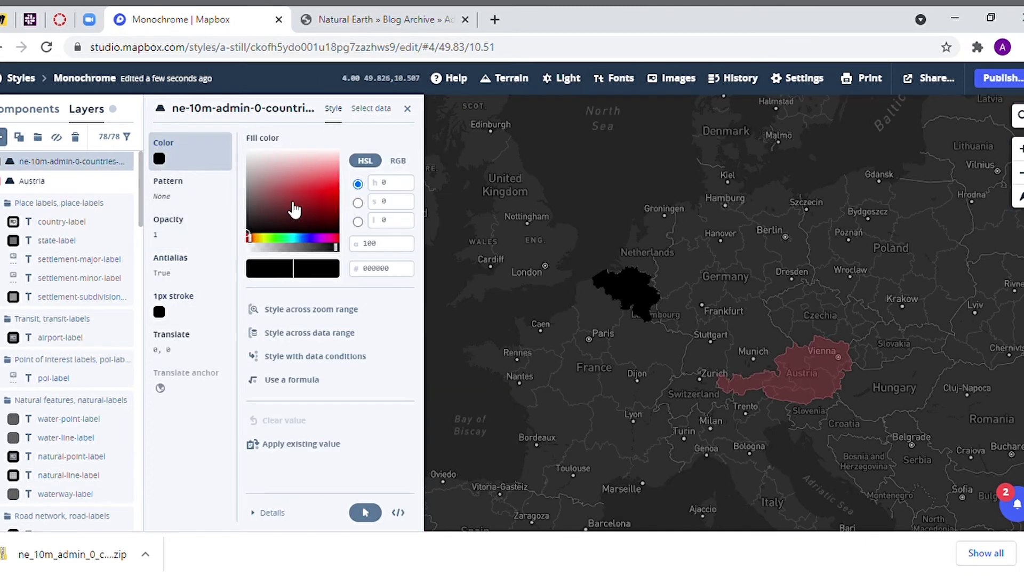
pyautogui.click(304, 237)
pyautogui.click(302, 201)
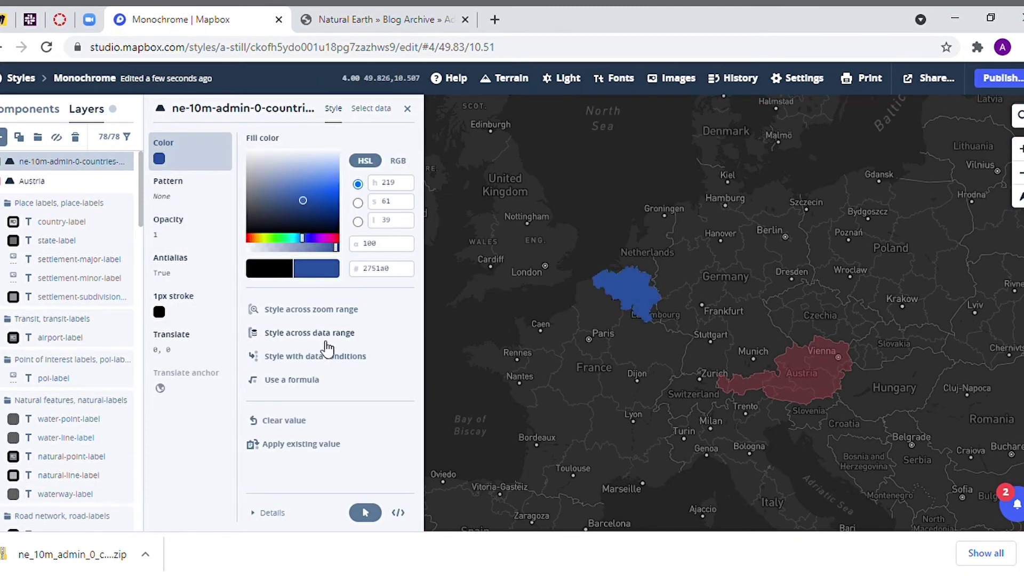
pyautogui.click(168, 224)
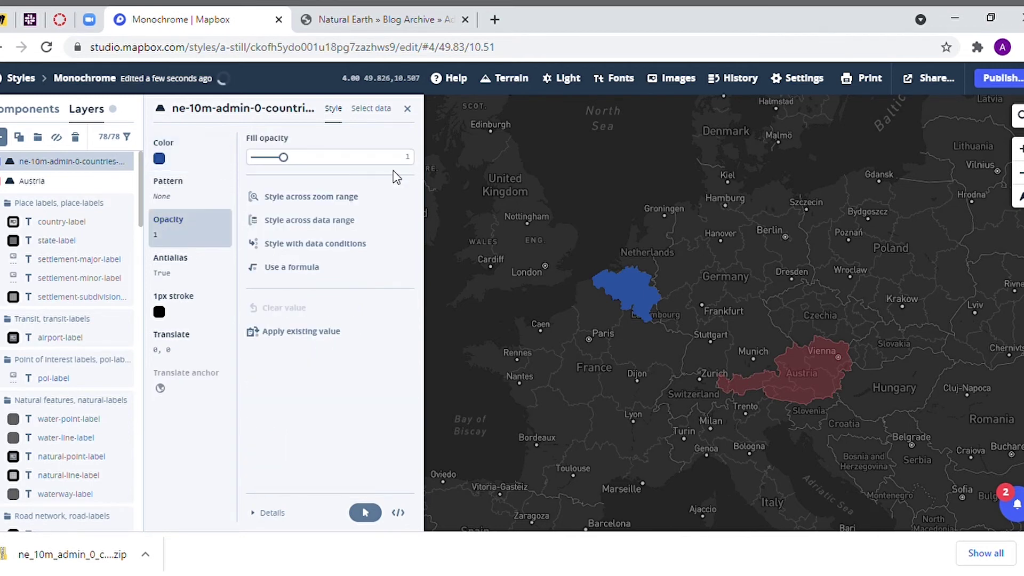
pyautogui.write('.3')
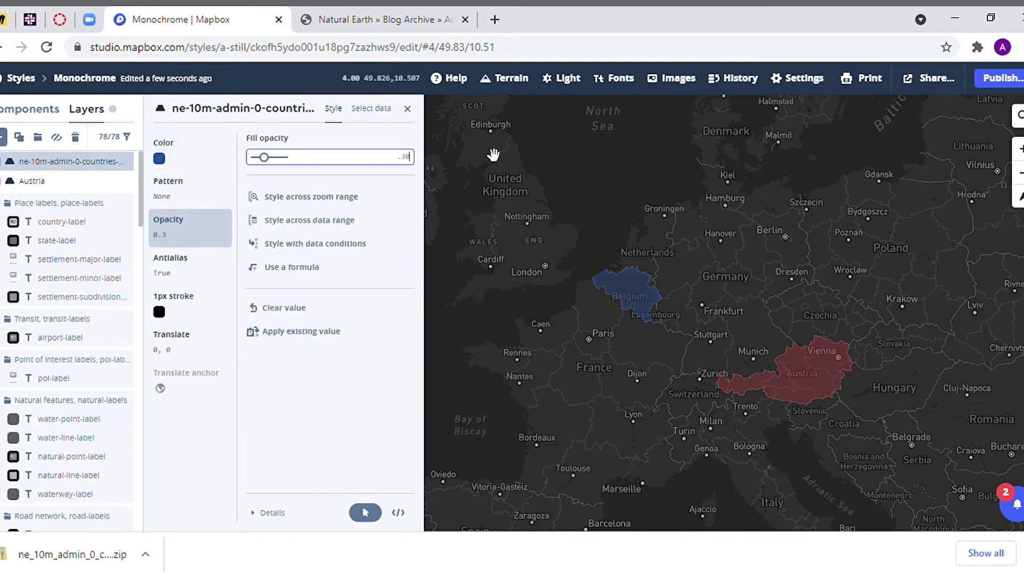
pyautogui.moveTo(709, 389); pyautogui.dragTo(651, 373)
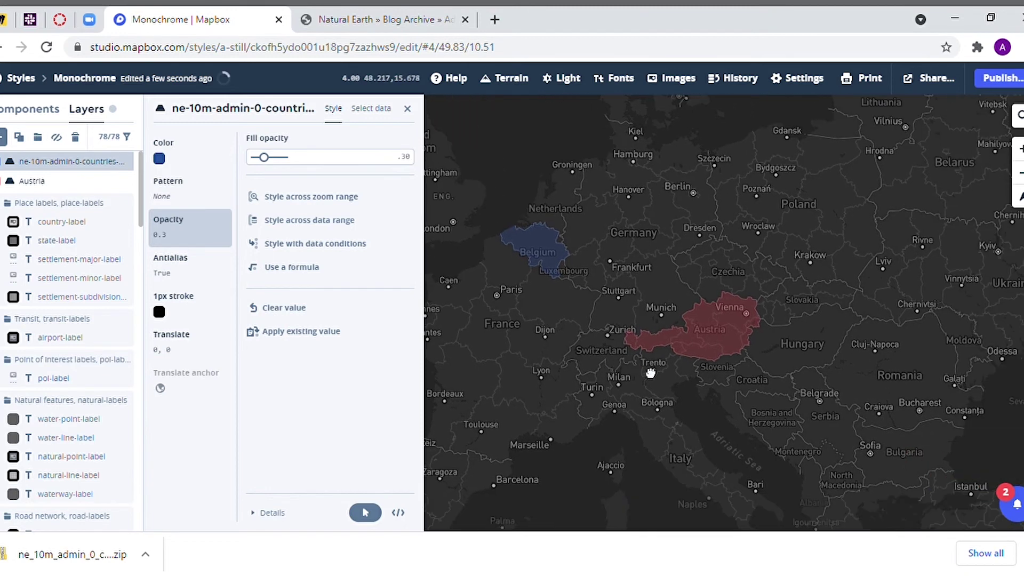
pyautogui.moveTo(723, 392); pyautogui.dragTo(702, 389)
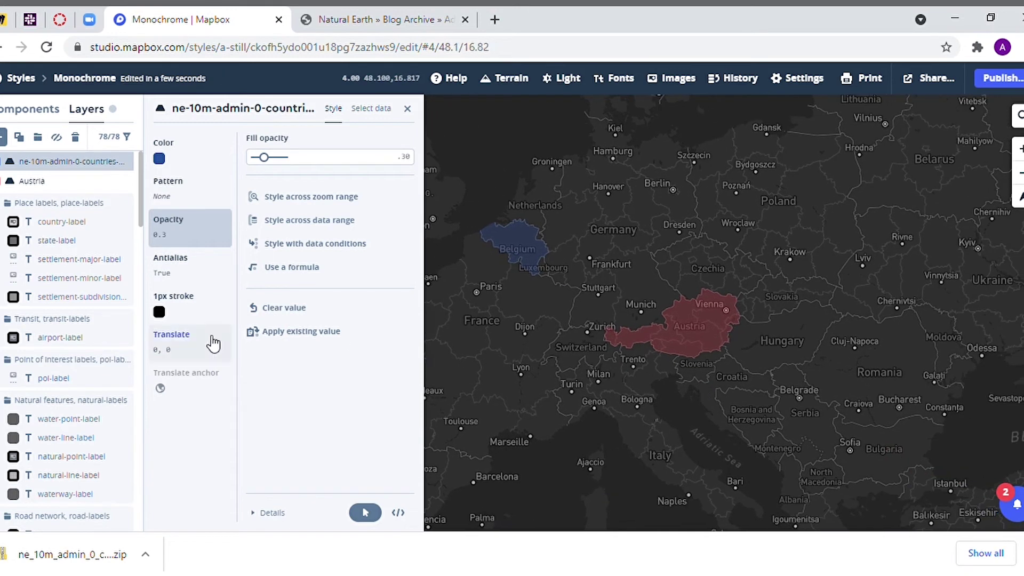
# Step: Rename the layer to 'Belgium'
pyautogui.click(206, 108)
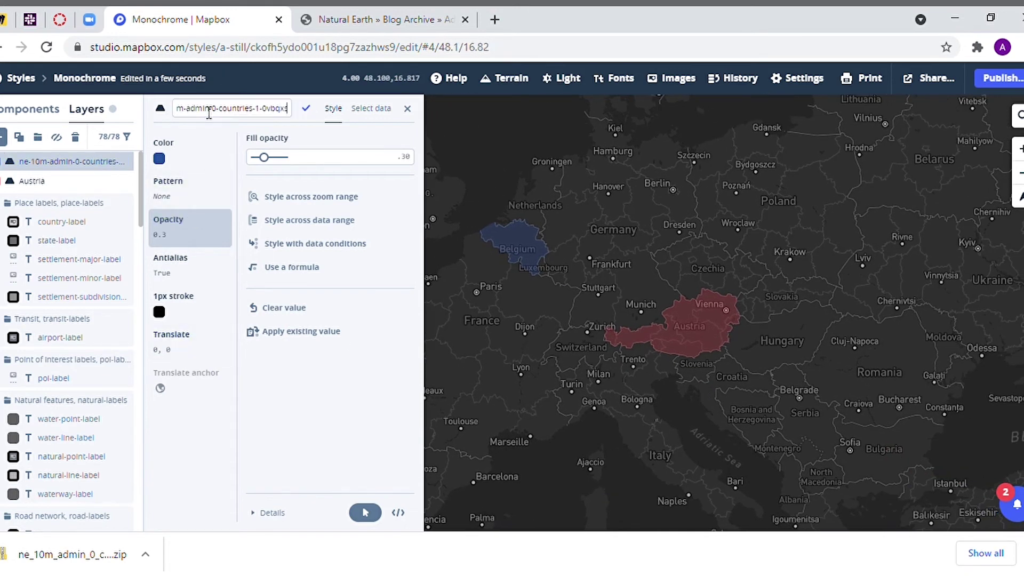
pyautogui.press('BackSpace')
pyautogui.press('BackSpace')
pyautogui.press('BackSpace')
pyautogui.press('BackSpace')
pyautogui.press('BackSpace')
pyautogui.press('BackSpace')
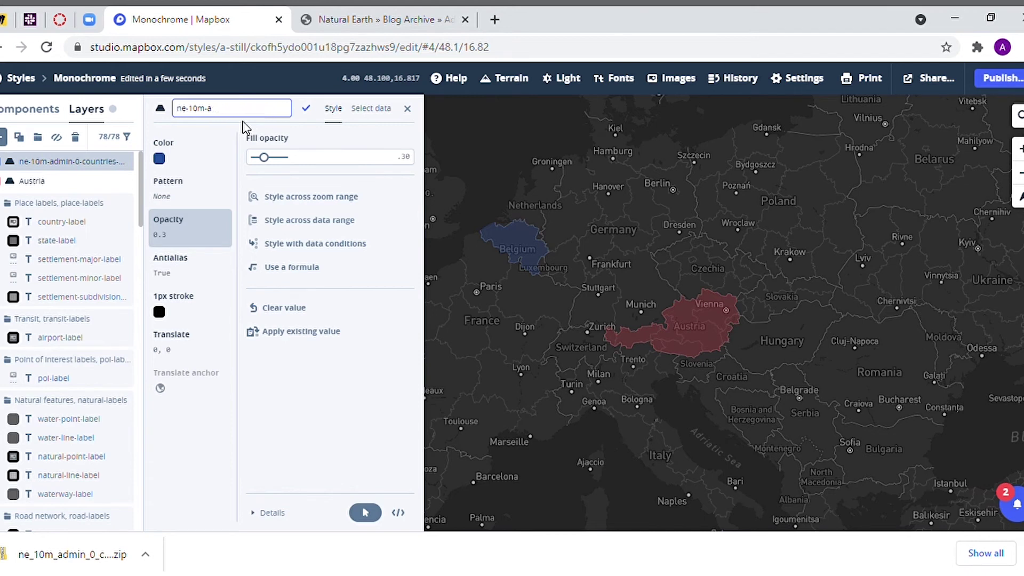
pyautogui.press('BackSpace')
pyautogui.press('BackSpace')
pyautogui.press('BackSpace')
pyautogui.write('B')
pyautogui.press('Return')
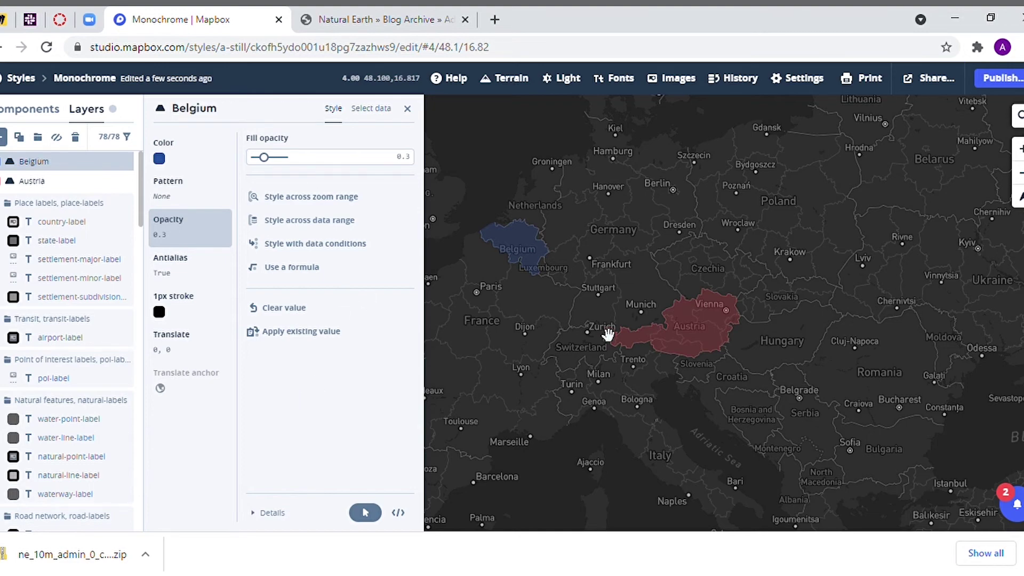
pyautogui.scroll(-2, 688, 389)
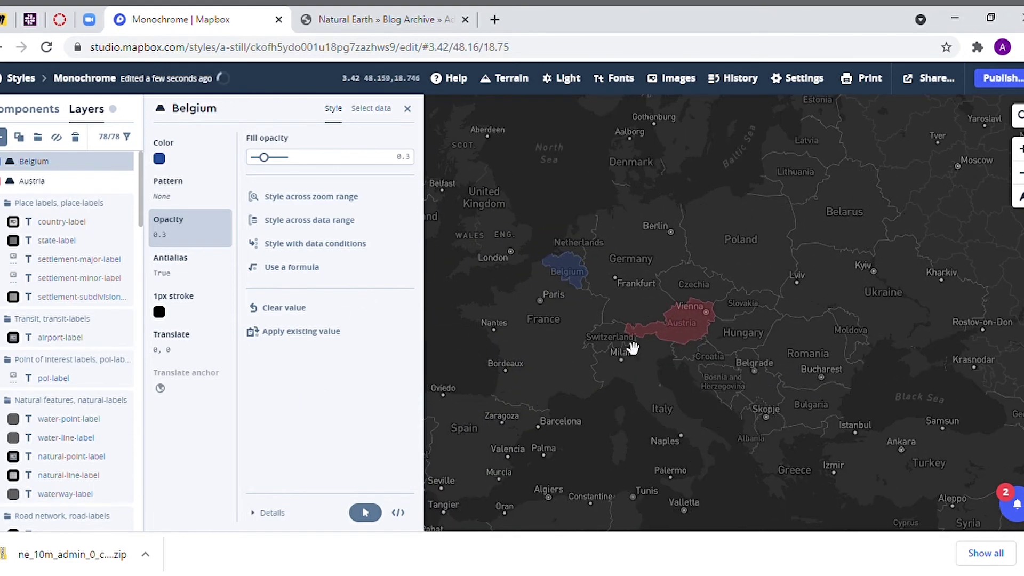
pyautogui.scroll(2, 632, 349)
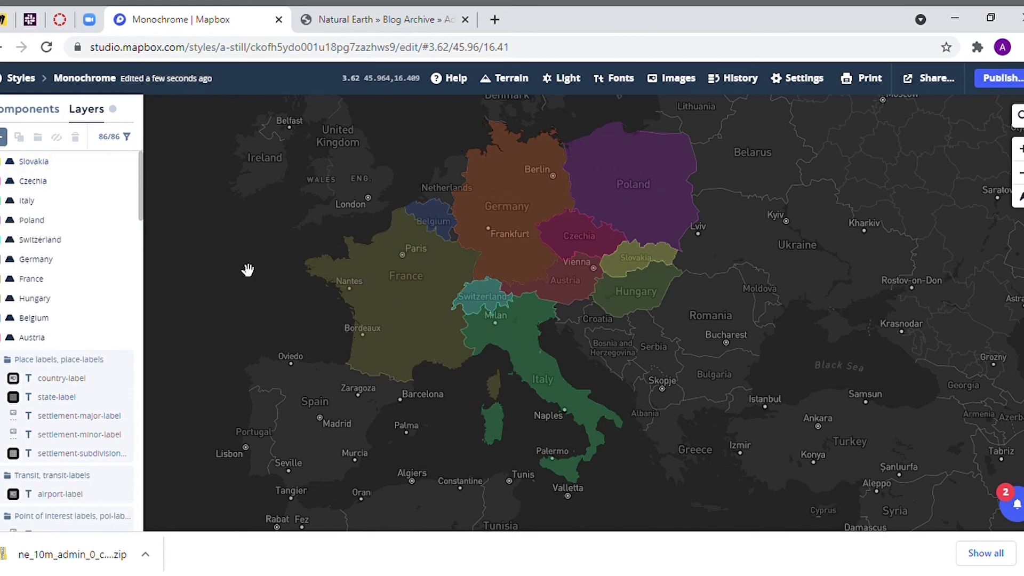
# Step: Select all ten country layers, Slovakia through Austria, and drag them below the Place labels group
pyautogui.moveTo(64, 180)
pyautogui.click(48, 168)
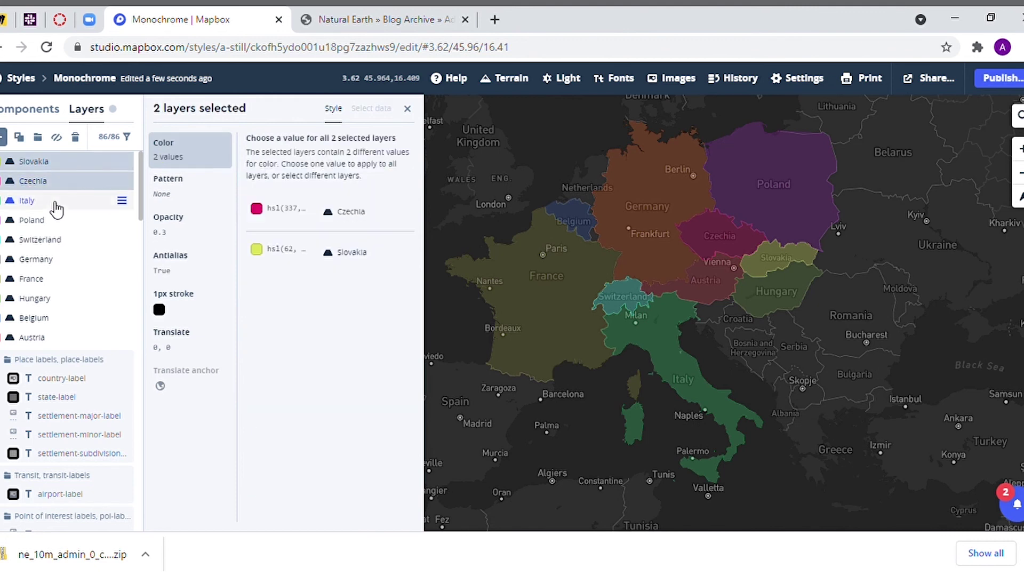
pyautogui.keyDown('shift'); pyautogui.click(53, 202); pyautogui.keyUp('shift')
pyautogui.keyDown('shift'); pyautogui.click(52, 221); pyautogui.keyUp('shift')
pyautogui.keyDown('shift'); pyautogui.click(40, 239); pyautogui.keyUp('shift')
pyautogui.keyDown('shift'); pyautogui.click(40, 260); pyautogui.keyUp('shift')
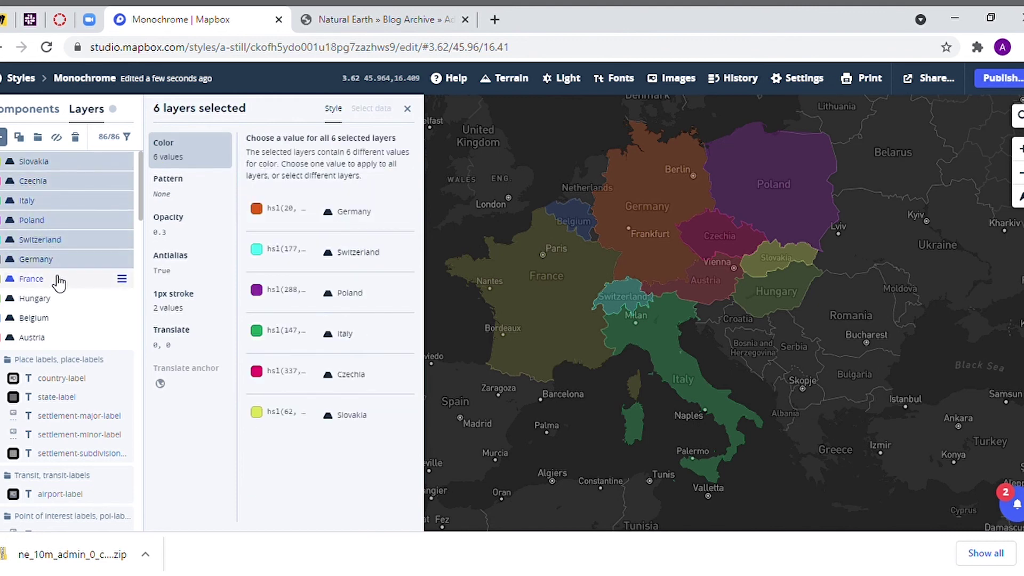
pyautogui.keyDown('shift'); pyautogui.click(41, 279); pyautogui.keyUp('shift')
pyautogui.keyDown('shift'); pyautogui.click(40, 298); pyautogui.keyUp('shift')
pyautogui.keyDown('shift'); pyautogui.click(41, 317); pyautogui.keyUp('shift')
pyautogui.keyDown('shift'); pyautogui.click(51, 343); pyautogui.keyUp('shift')
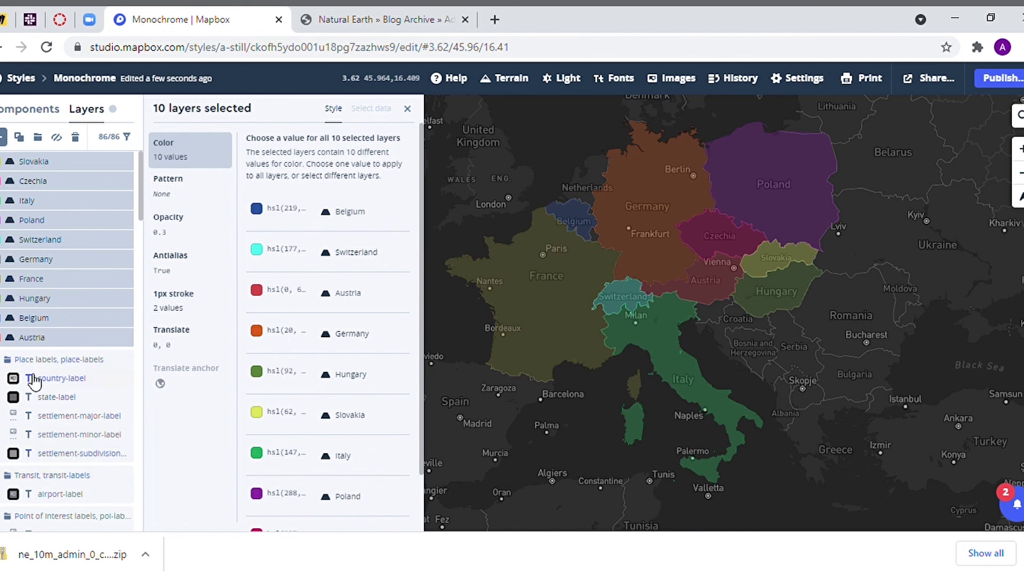
pyautogui.moveTo(43, 183)
pyautogui.mouseDown()
pyautogui.moveTo(47, 476)
pyautogui.moveTo(68, 477)
pyautogui.mouseUp()
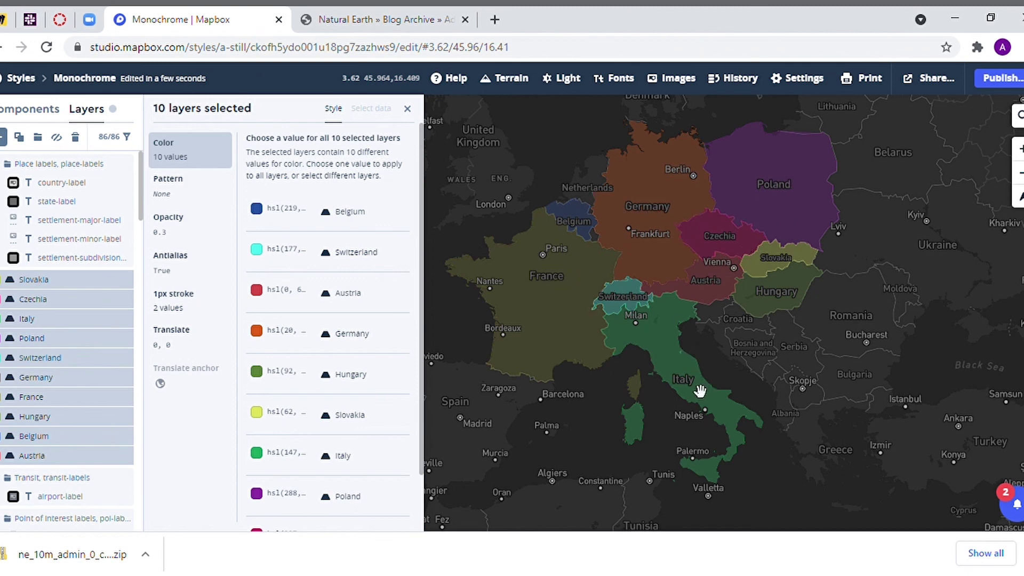
pyautogui.click(408, 108)
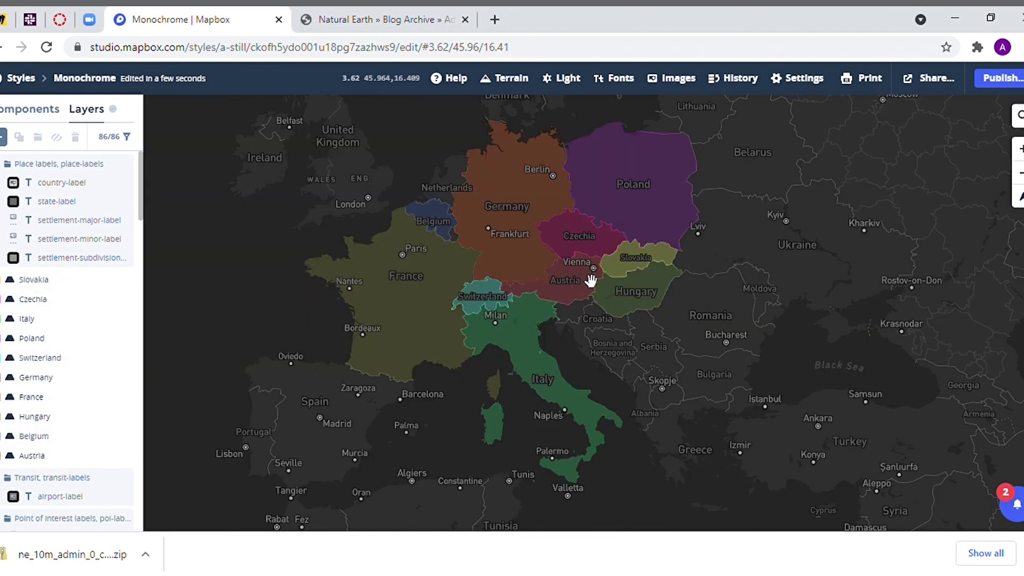